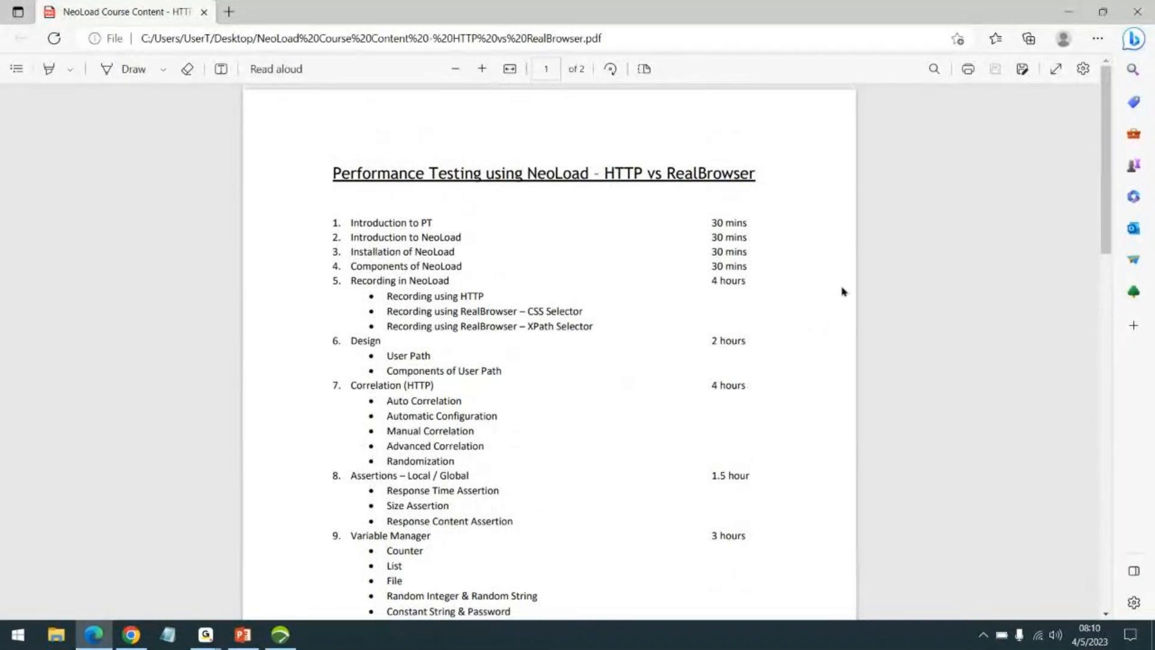
Step: Review the opening topics of the NeoLoad course outline PDF and briefly view the RB_Jan23 project in NeoLoad
scroll(819, 301, down, 2)
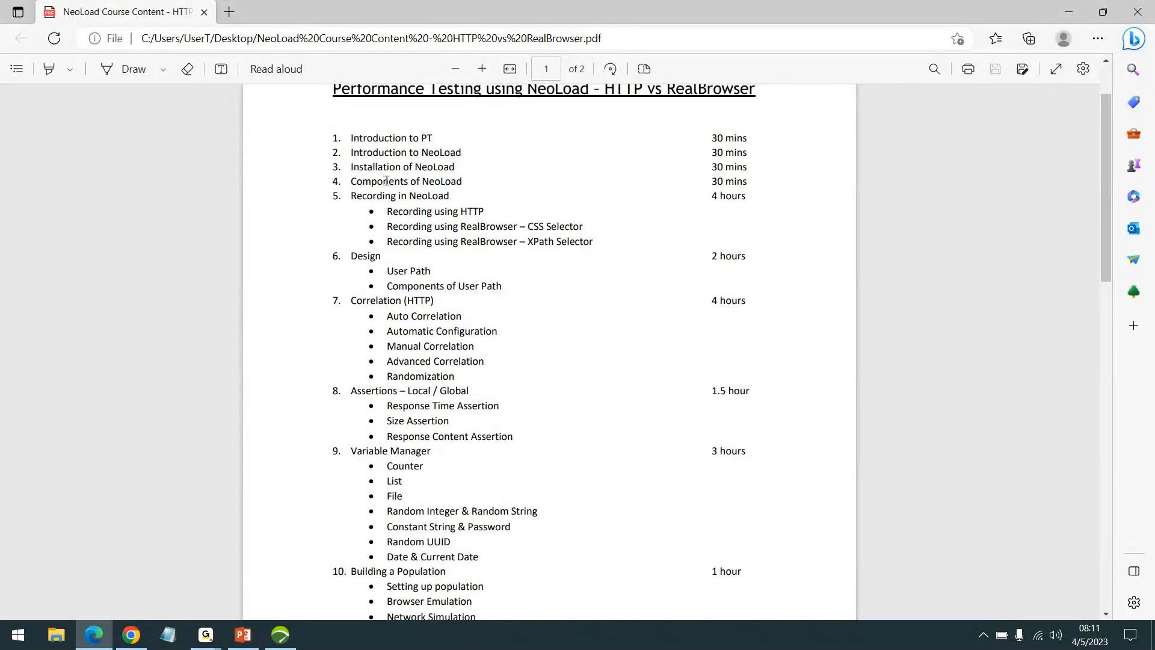
scroll(688, 293, down, 2)
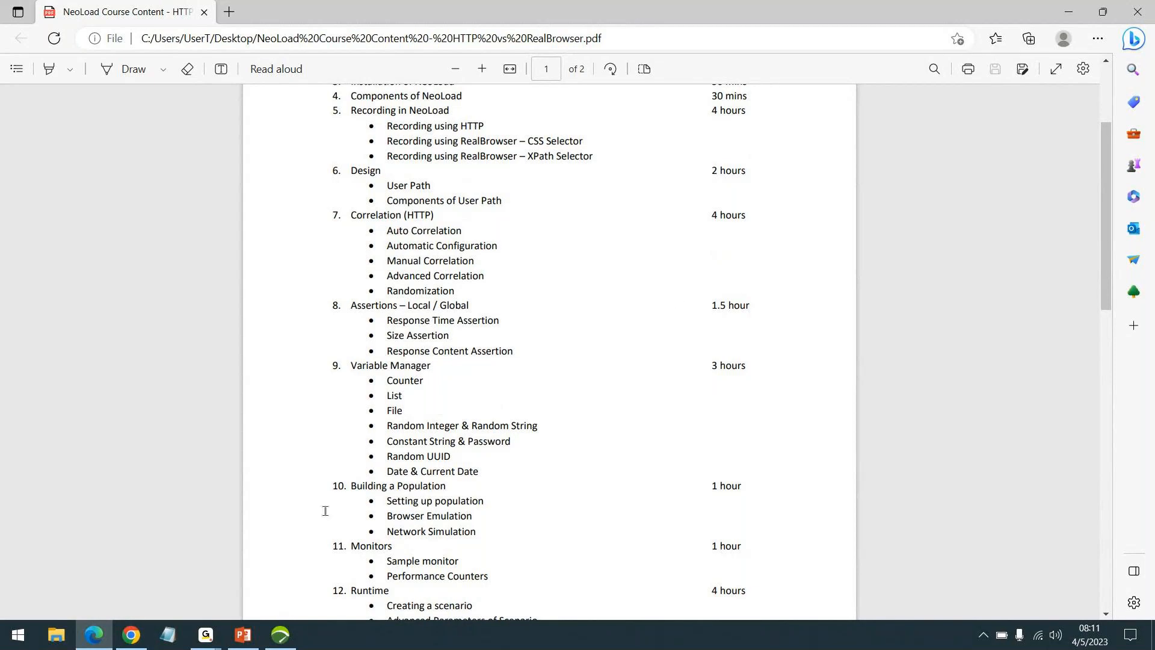
click(281, 635)
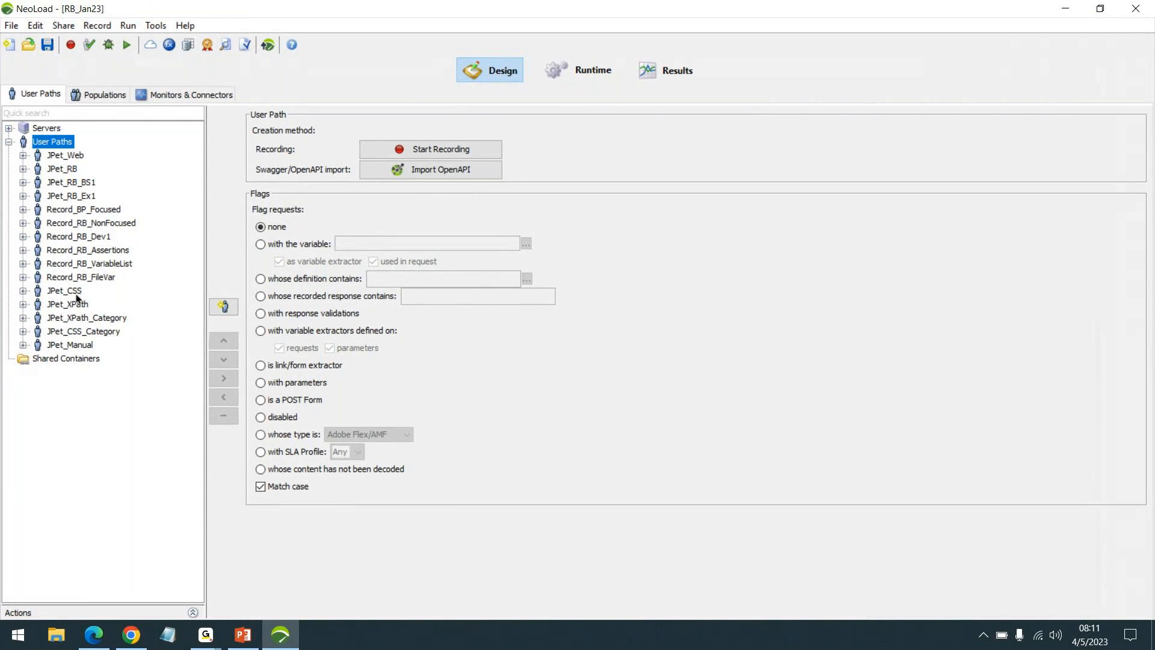
click(1065, 9)
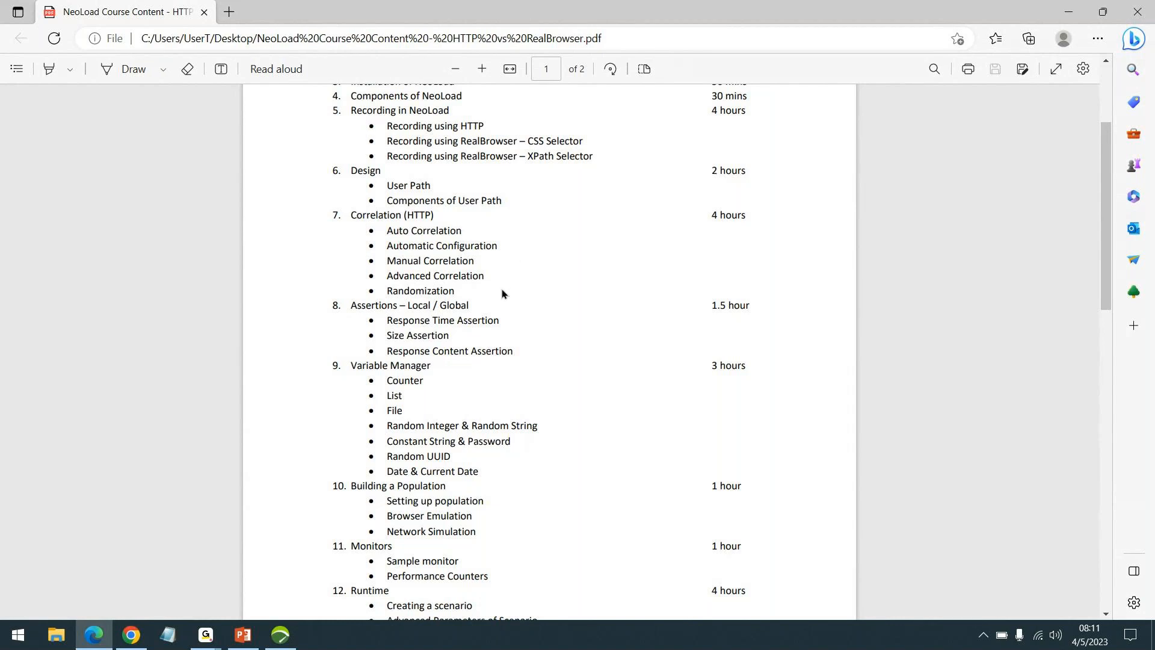
Step: Switch to NeoLoad, reload the recent RB_Jan23.nlp project, and replace it with the recent Mar_23.nlp project
click(279, 633)
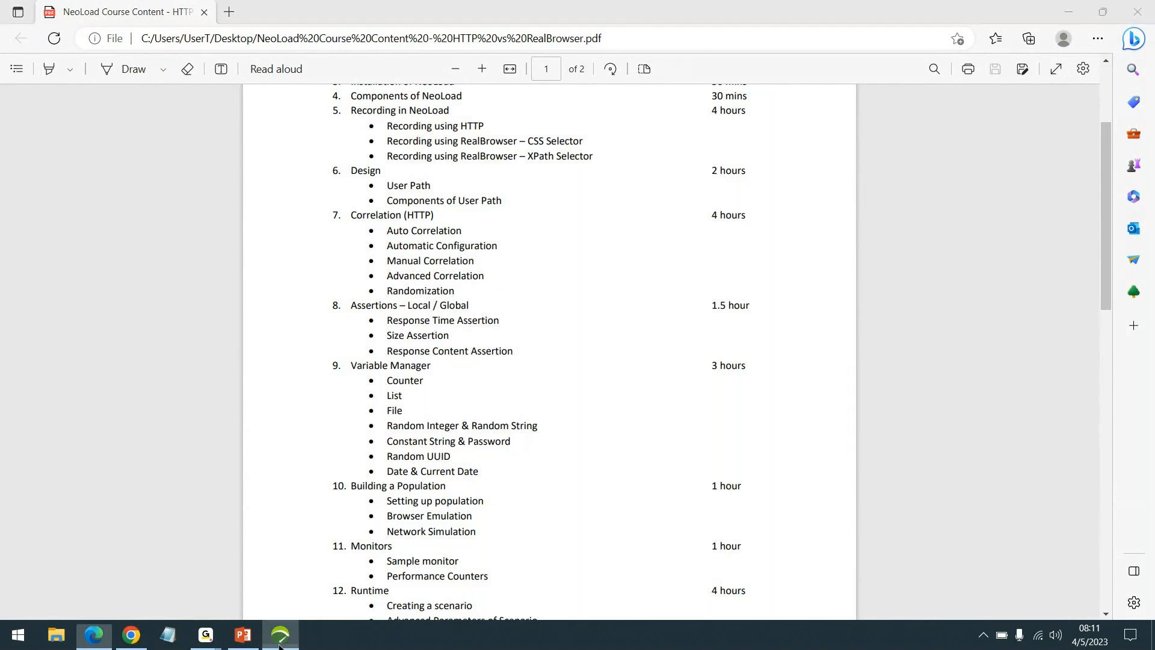
click(11, 26)
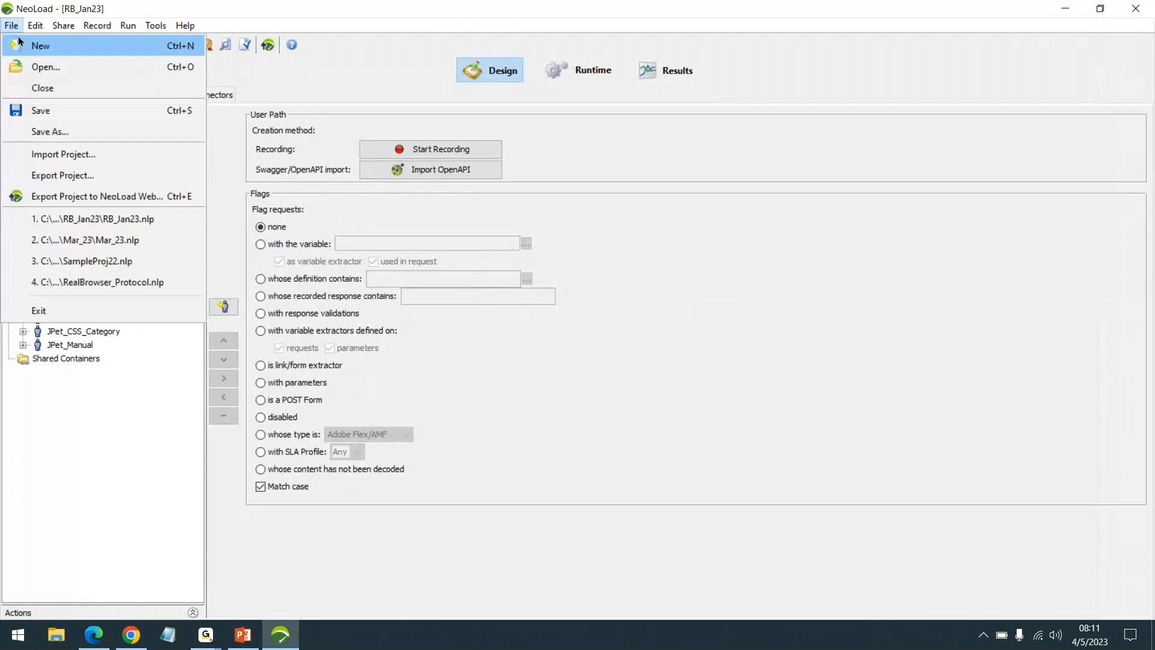
click(147, 220)
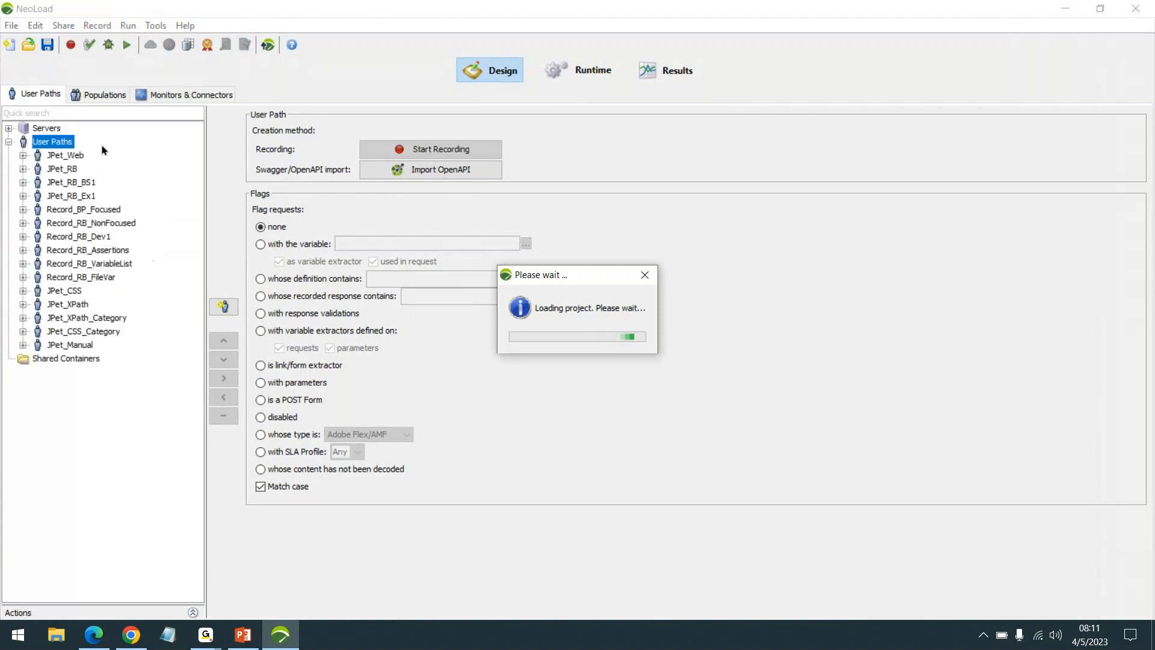
click(11, 28)
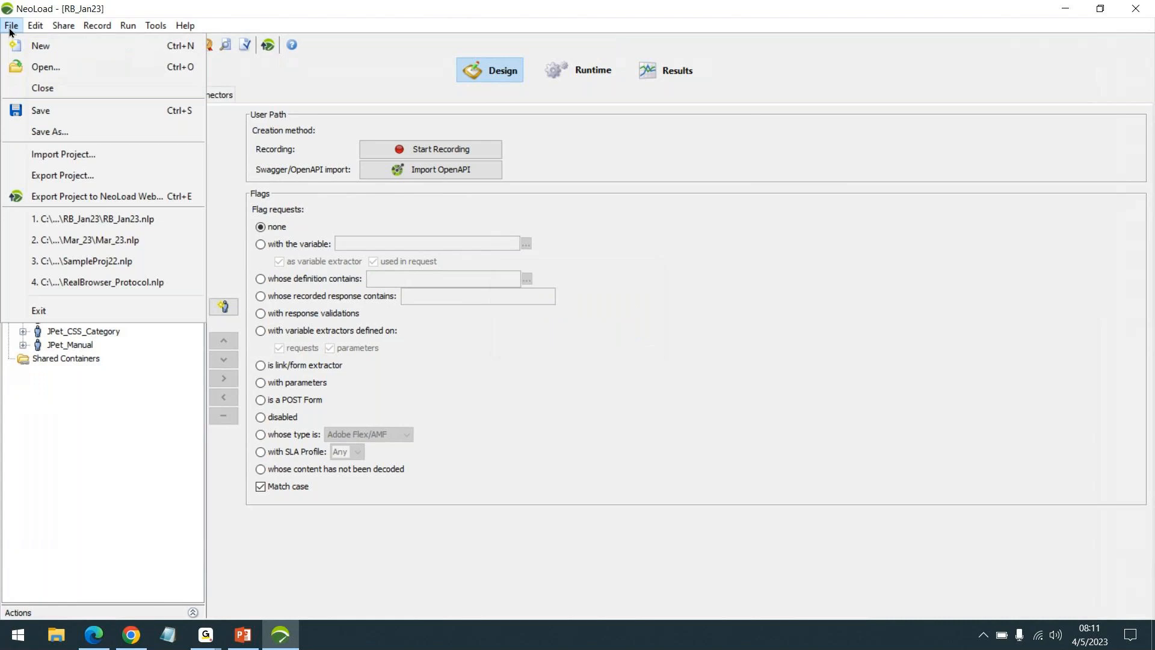
click(120, 242)
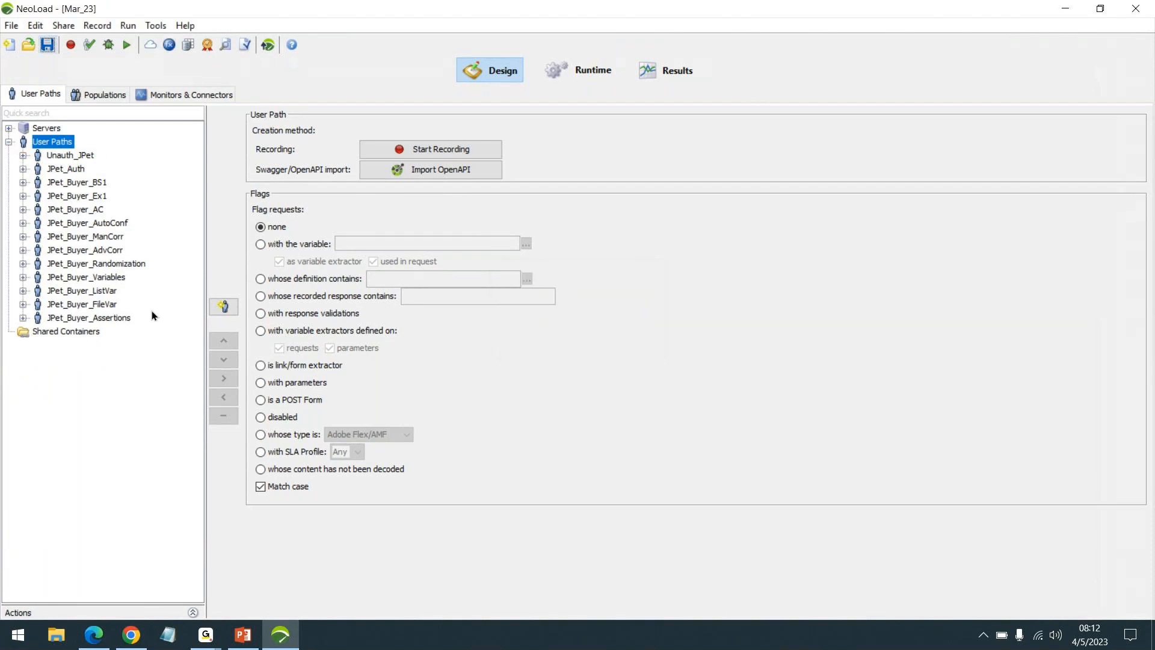
Step: Inspect the user paths JPet_Buyer_AC, JPet_Buyer_AutoConf, JPet_Buyer_ManCorr, JPet_Buyer_AdvCorr and JPet_Buyer_Randomization
click(62, 211)
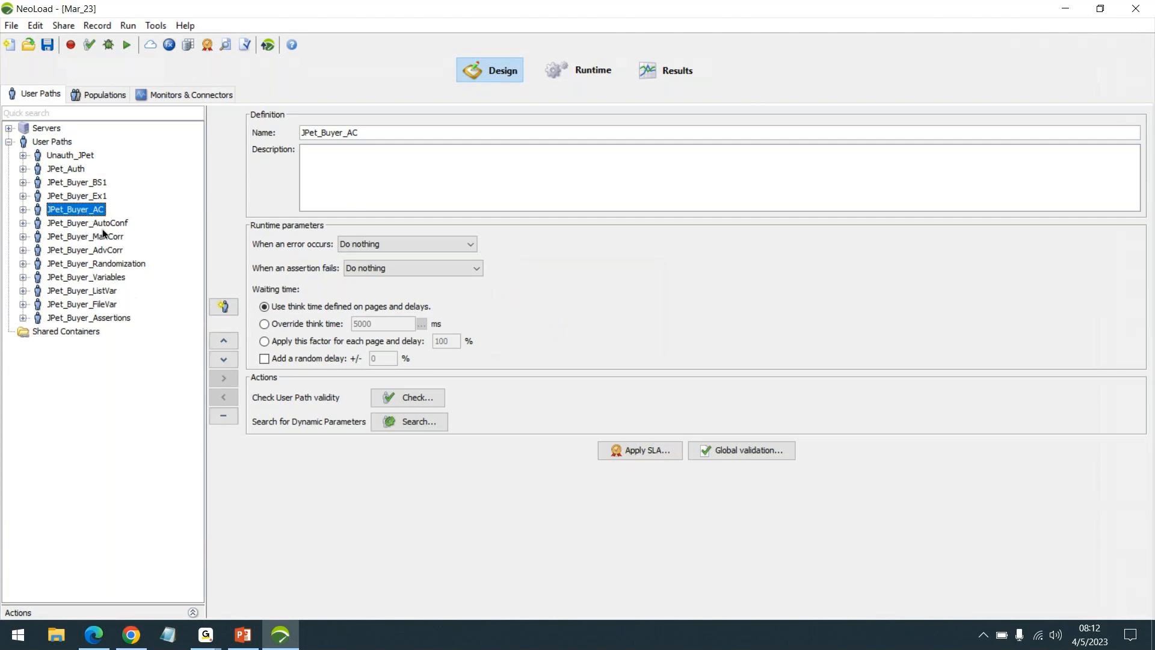
click(99, 223)
click(117, 239)
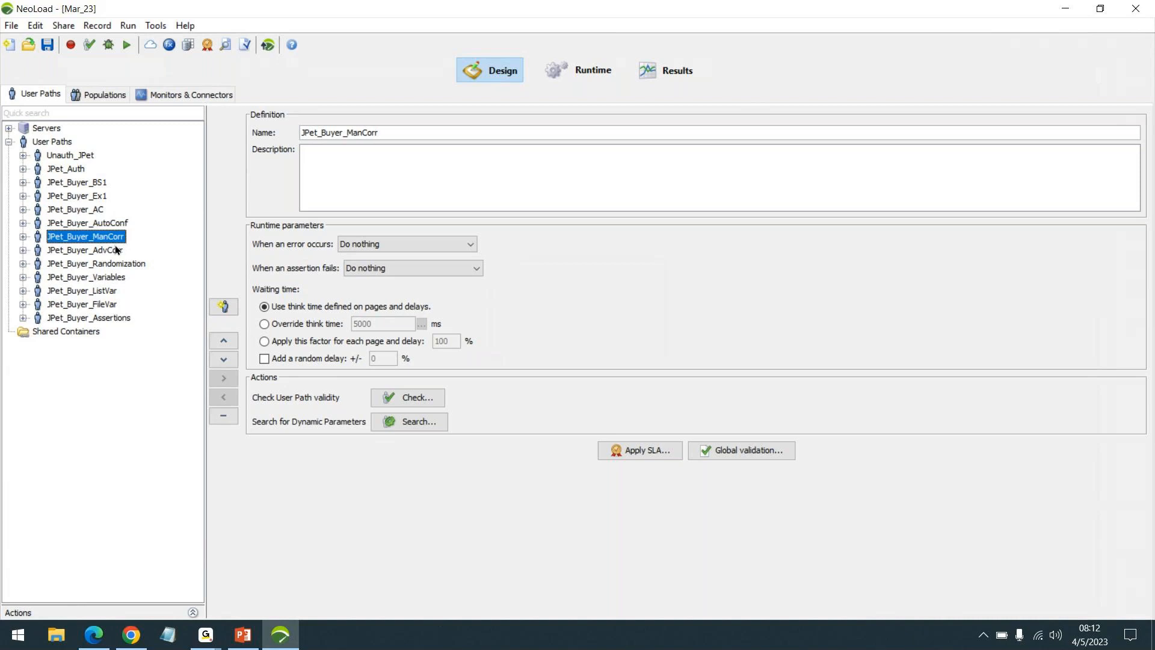
click(117, 250)
click(117, 264)
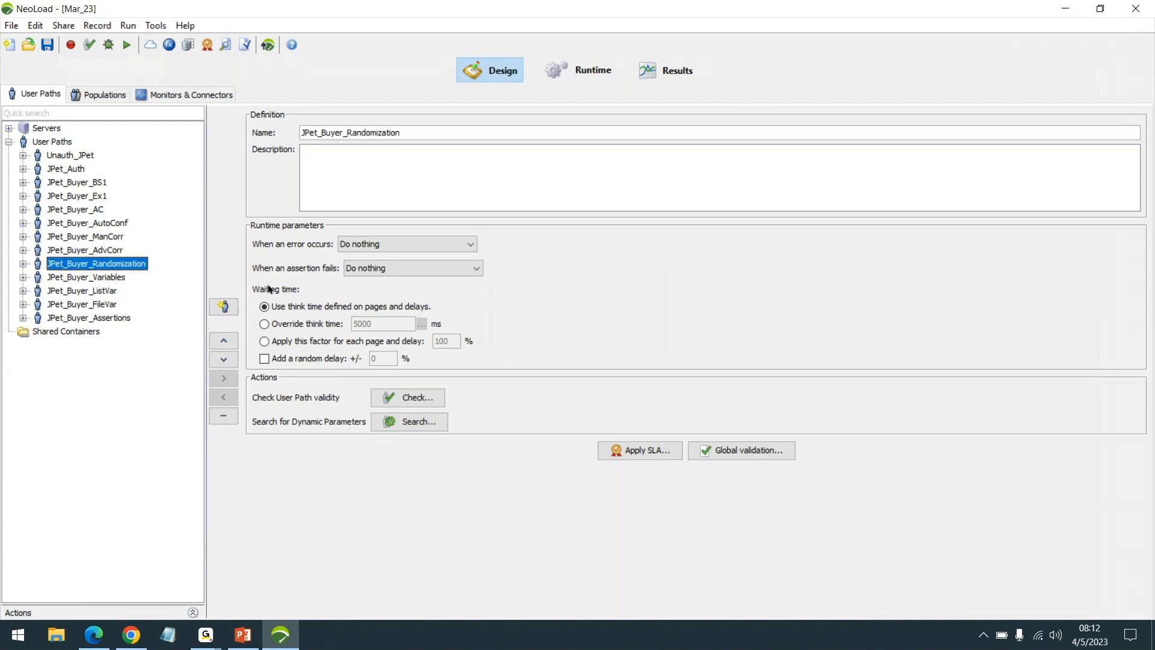
Step: Return to the course outline PDF and read the topics from Assertions through Runtime
click(1066, 8)
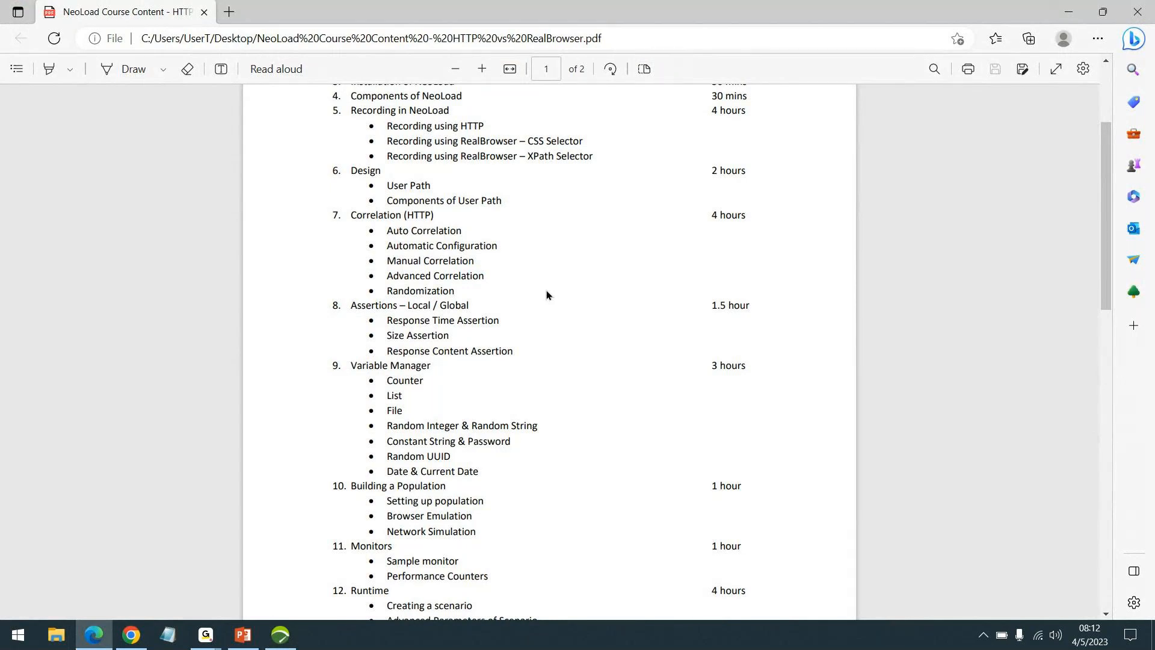
scroll(473, 238, down, 3)
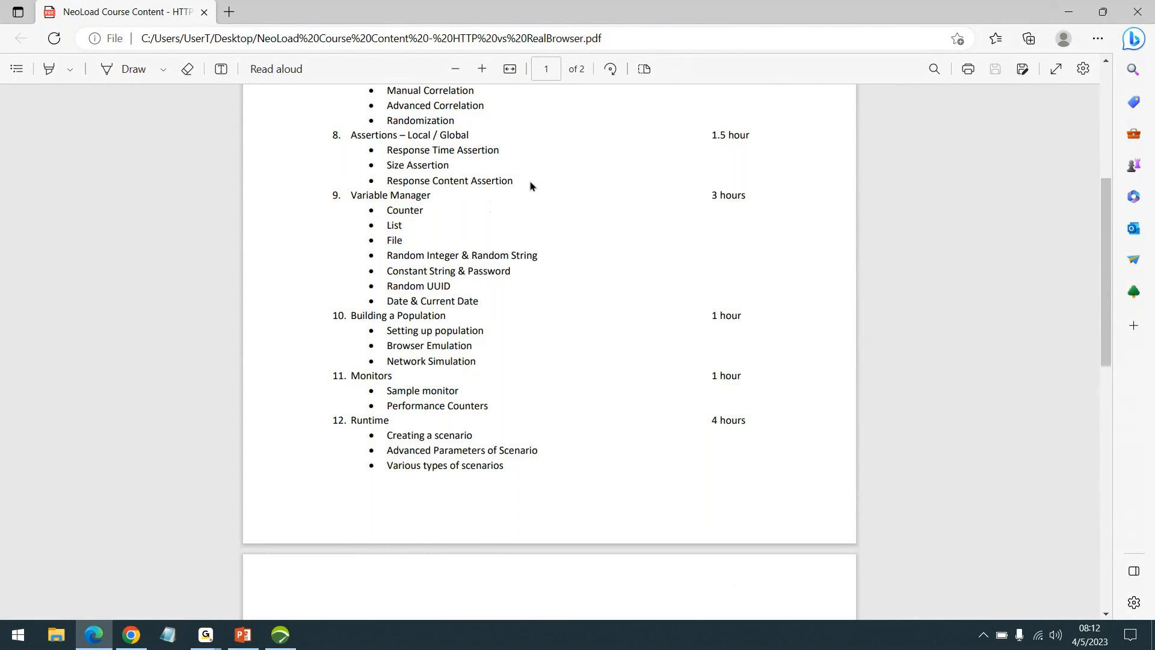
scroll(562, 223, down, 1)
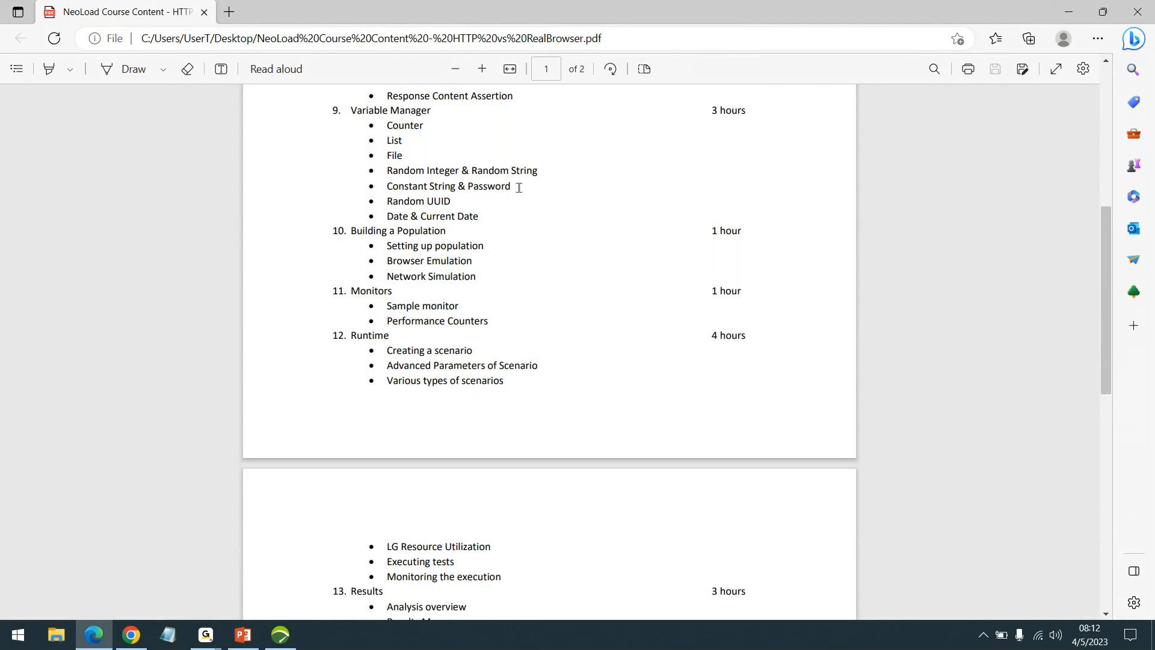
Step: Switch to NeoLoad, view the project's list of variables, and return to the course outline without changing any
click(283, 637)
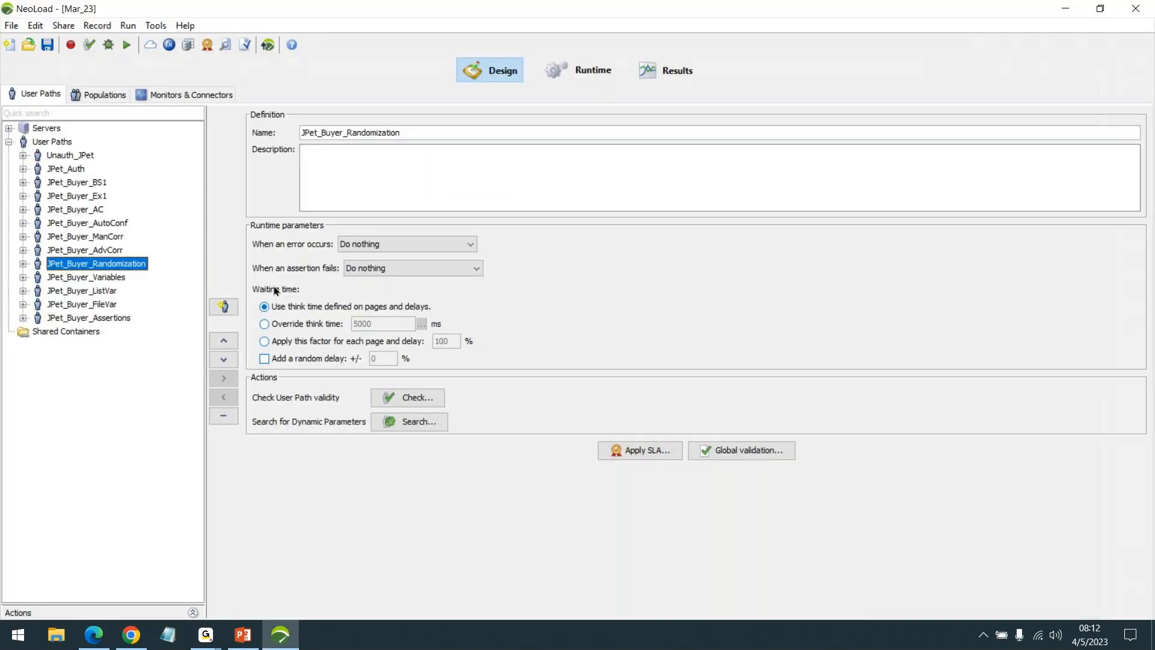
click(169, 44)
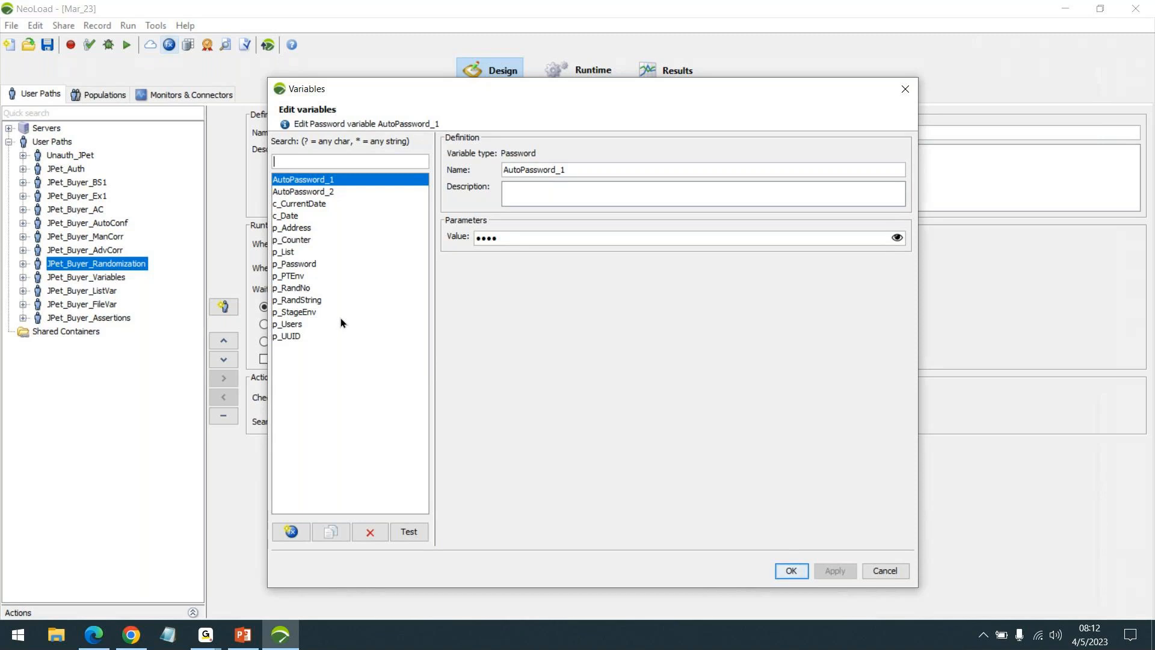
click(905, 88)
click(1065, 8)
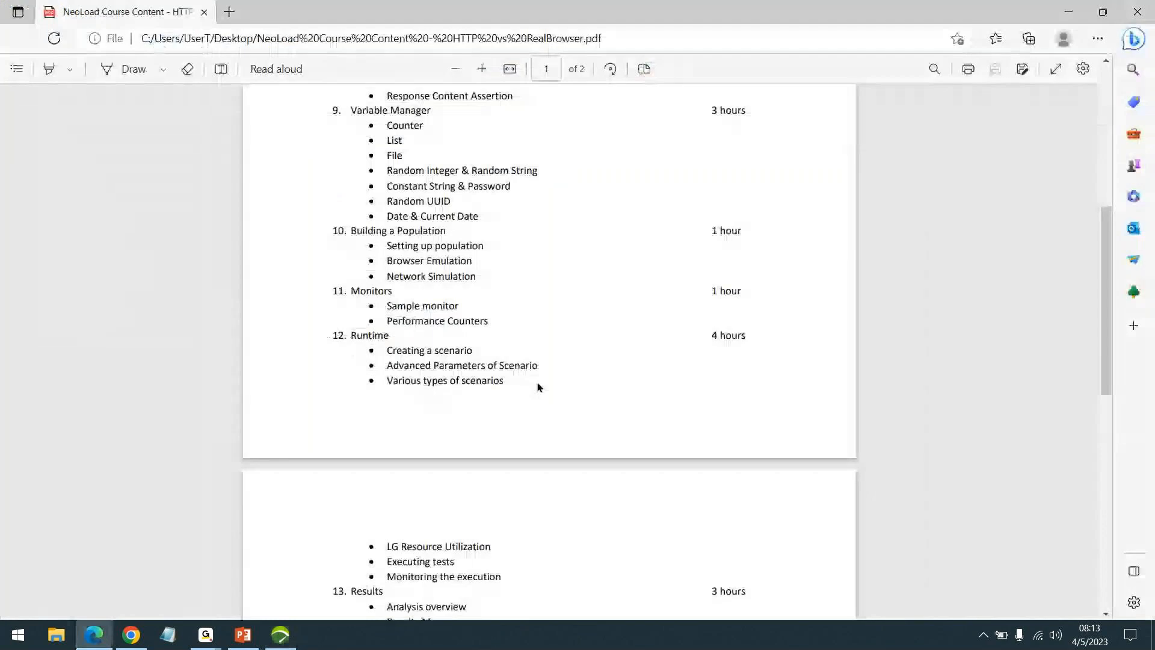
Step: Examine the Mixed population and the monitored machines in NeoLoad, and return to the course outline PDF
click(280, 634)
click(99, 96)
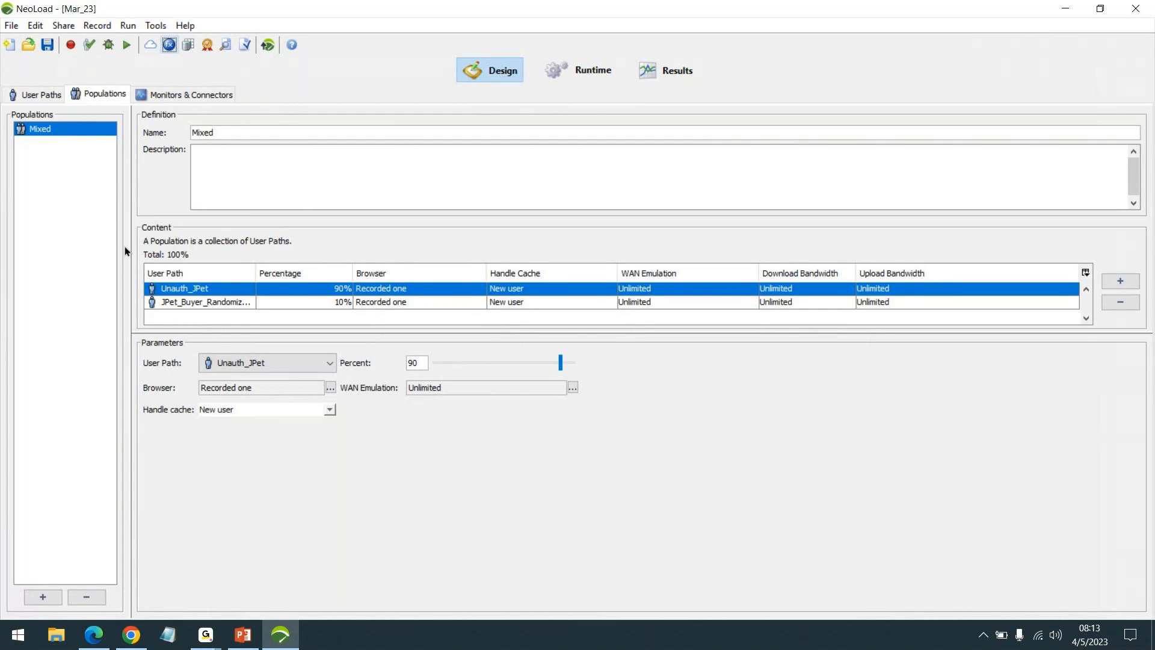
click(173, 96)
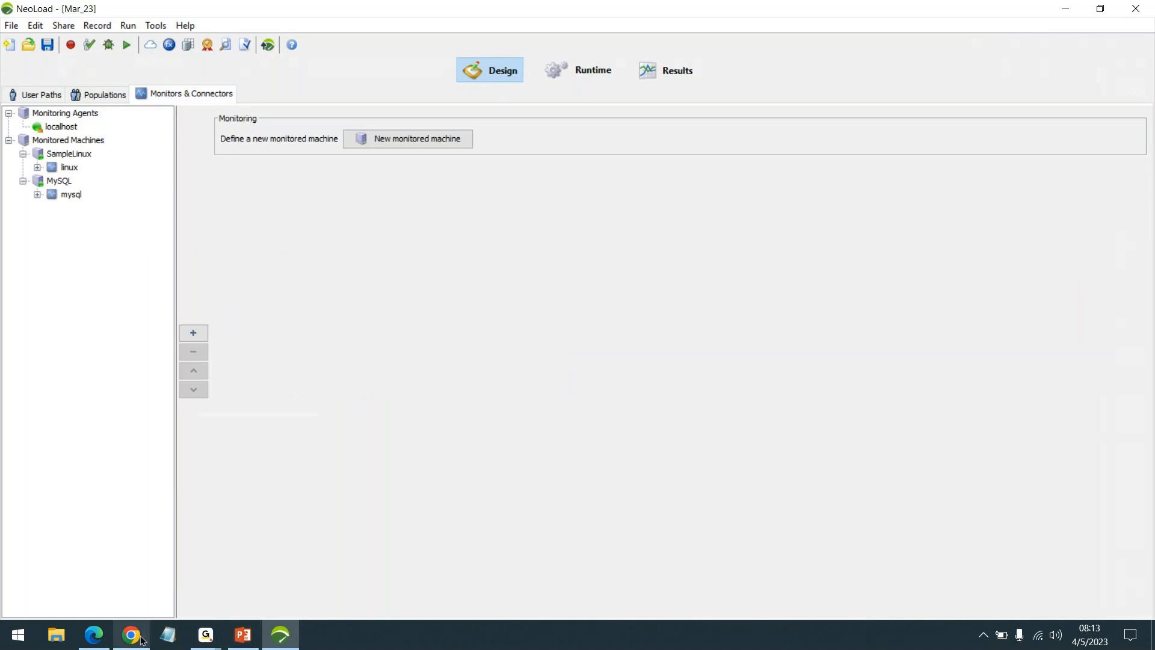
click(95, 637)
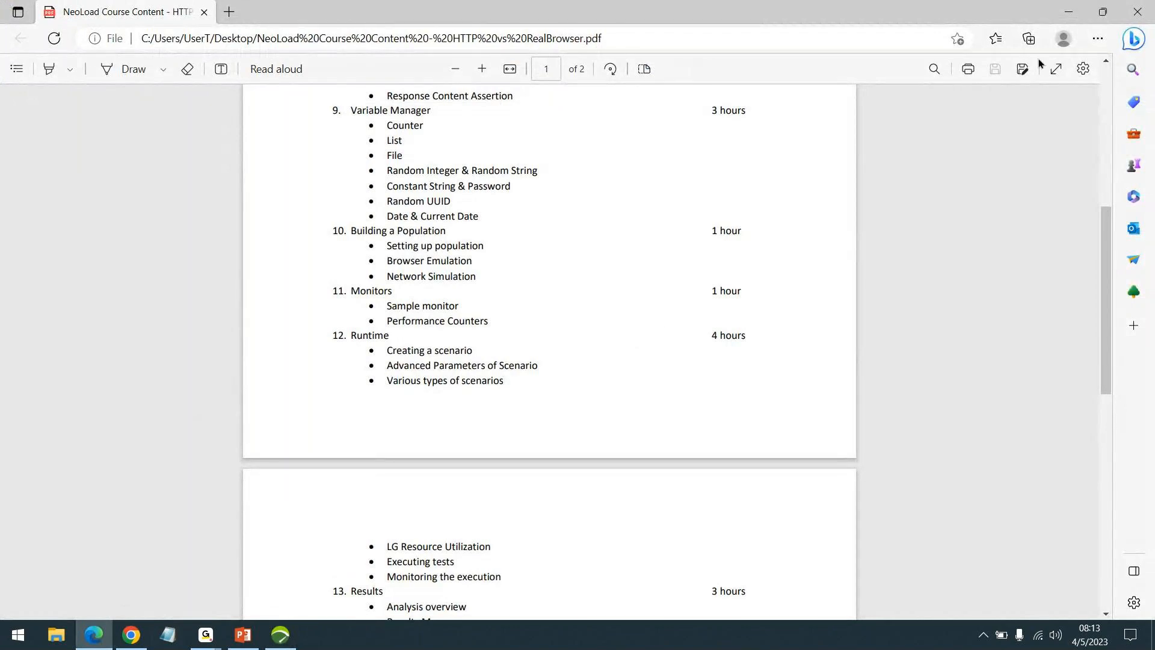
Step: Switch to NeoLoad and examine the runtime load policies of the SpikeTest, CapacityTest and SmokeTest scenarios
click(281, 635)
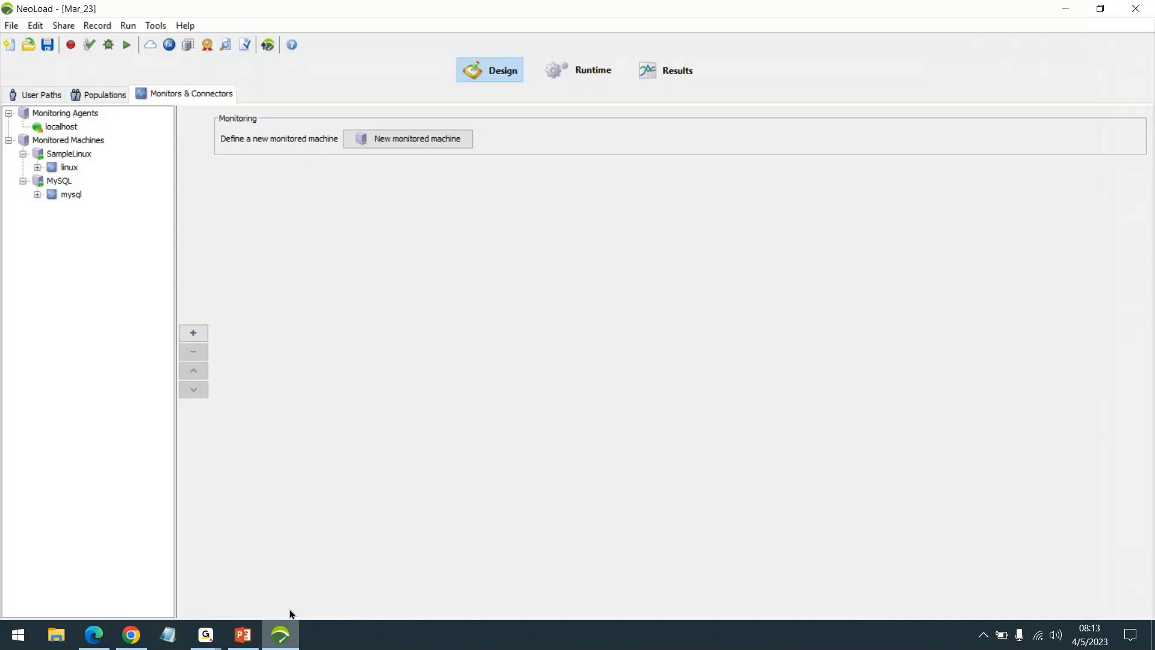
click(591, 70)
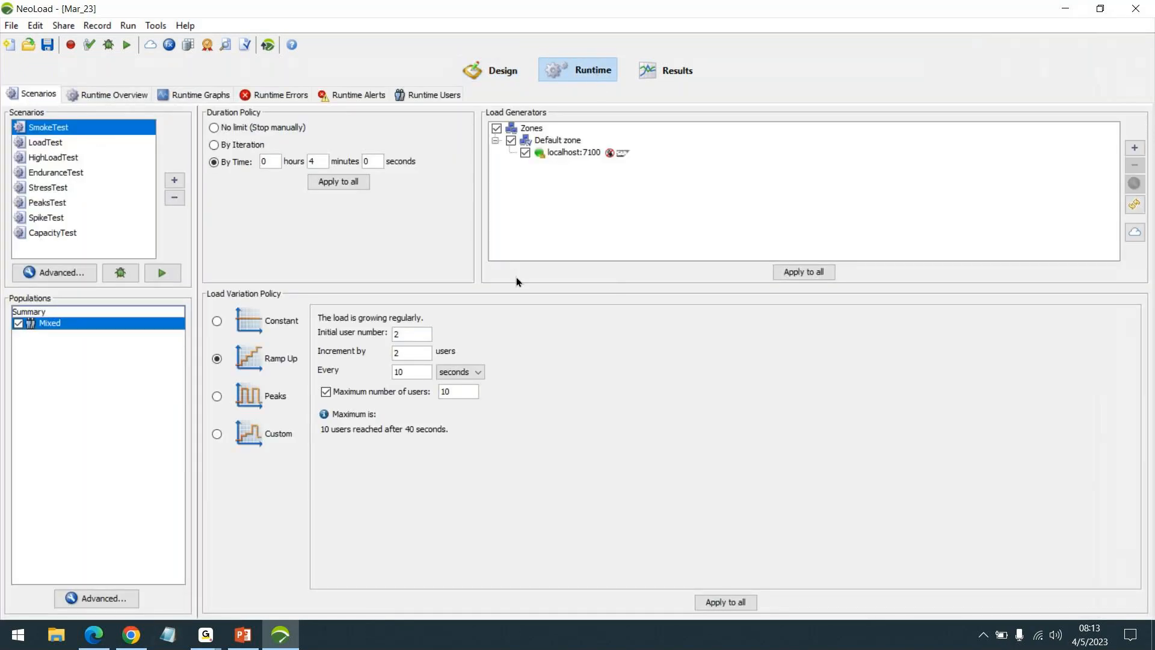
click(684, 580)
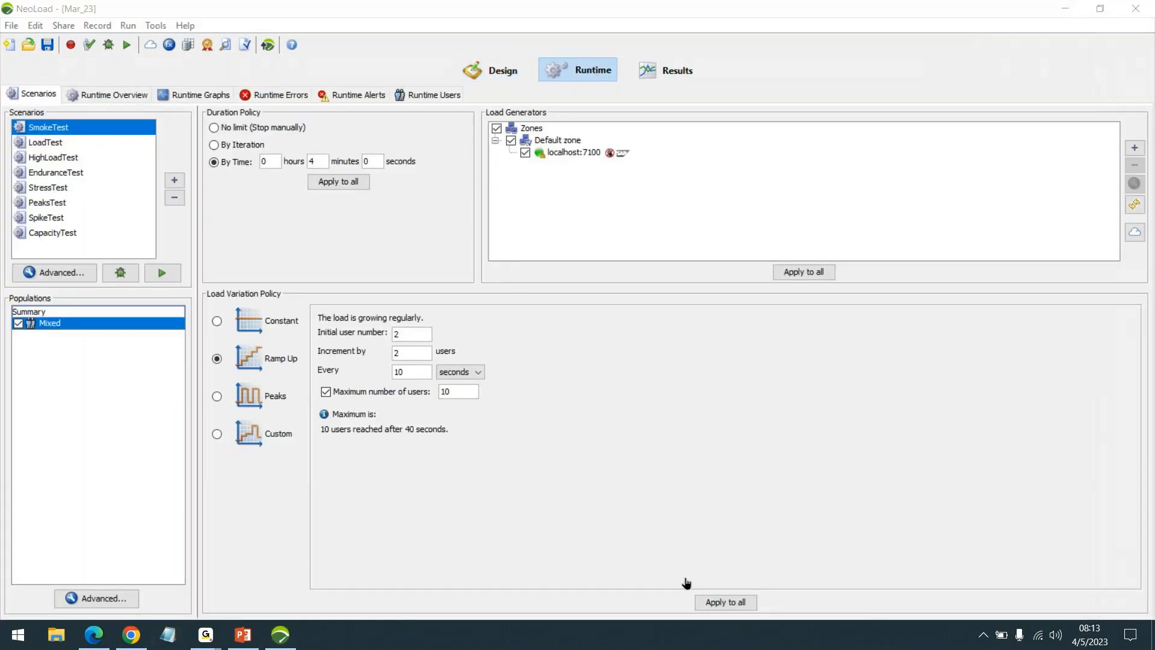
click(1132, 36)
click(61, 221)
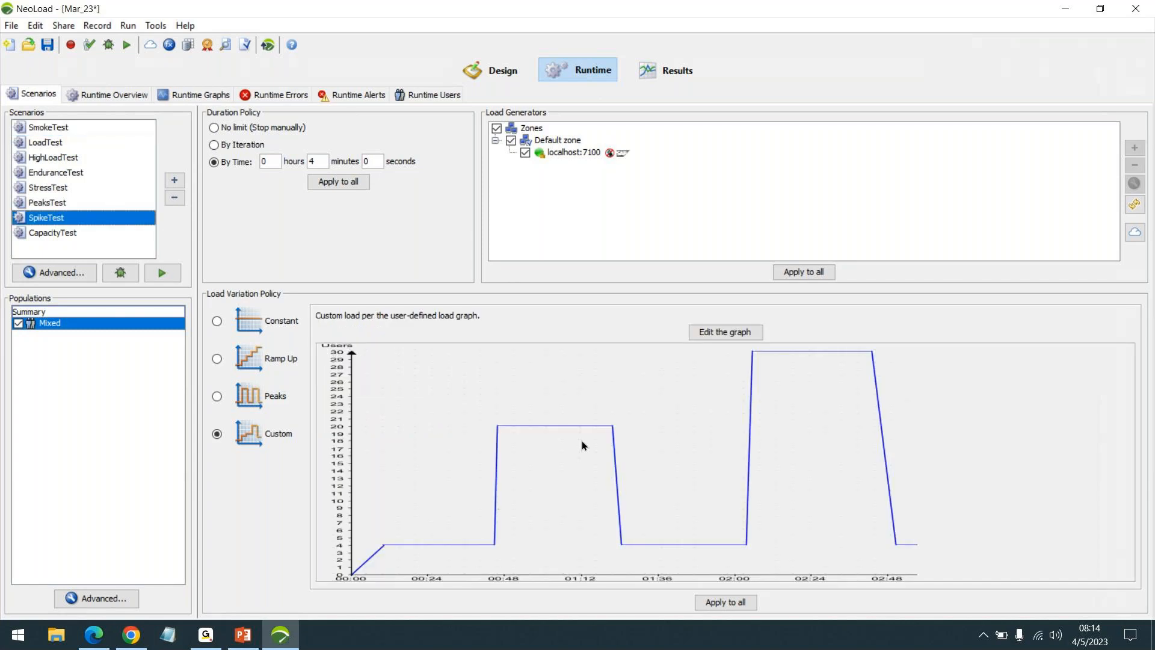
click(69, 232)
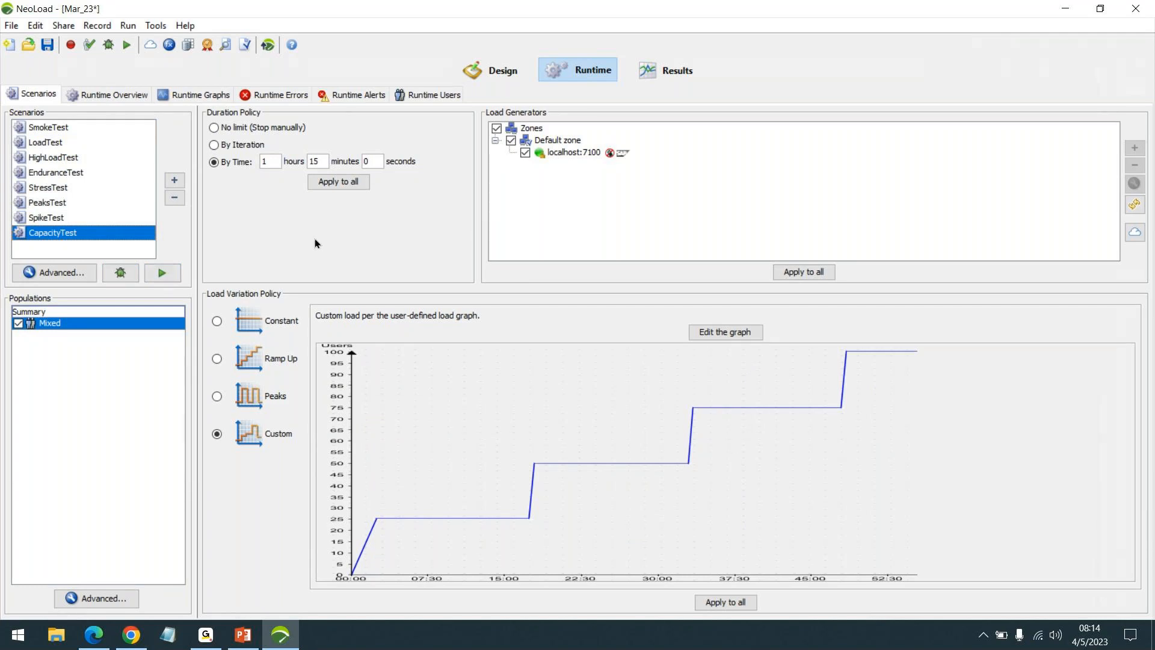
click(70, 128)
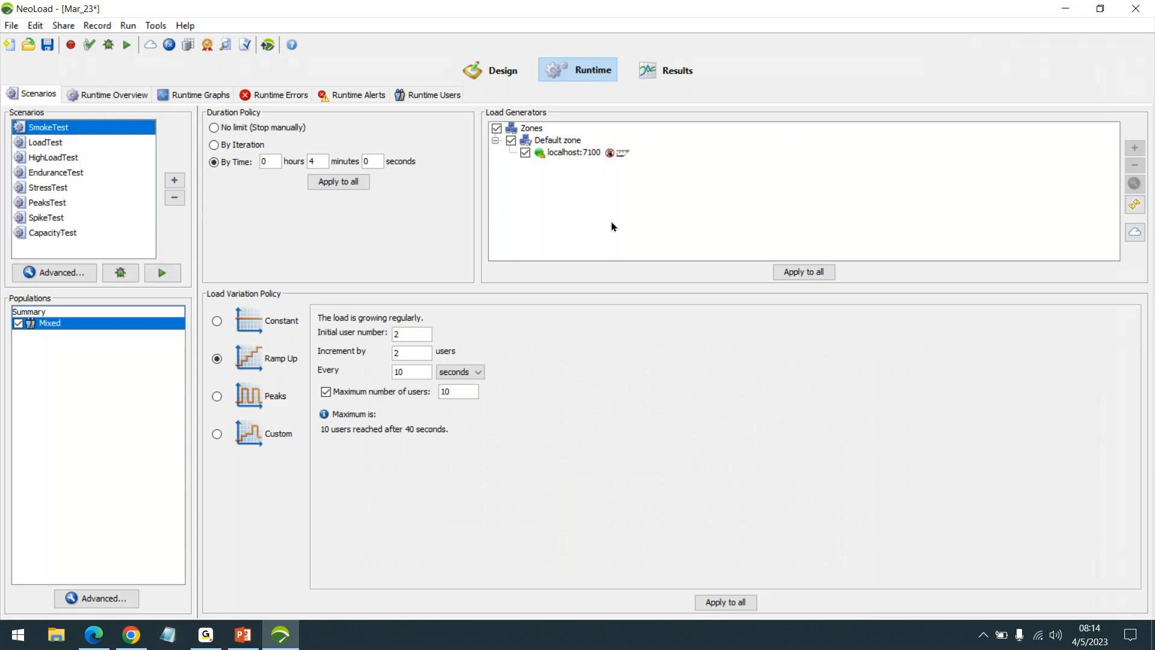
Step: View the SpikeTest results summary and check the stored test results in the Results Manager
click(663, 71)
key(super+Down)
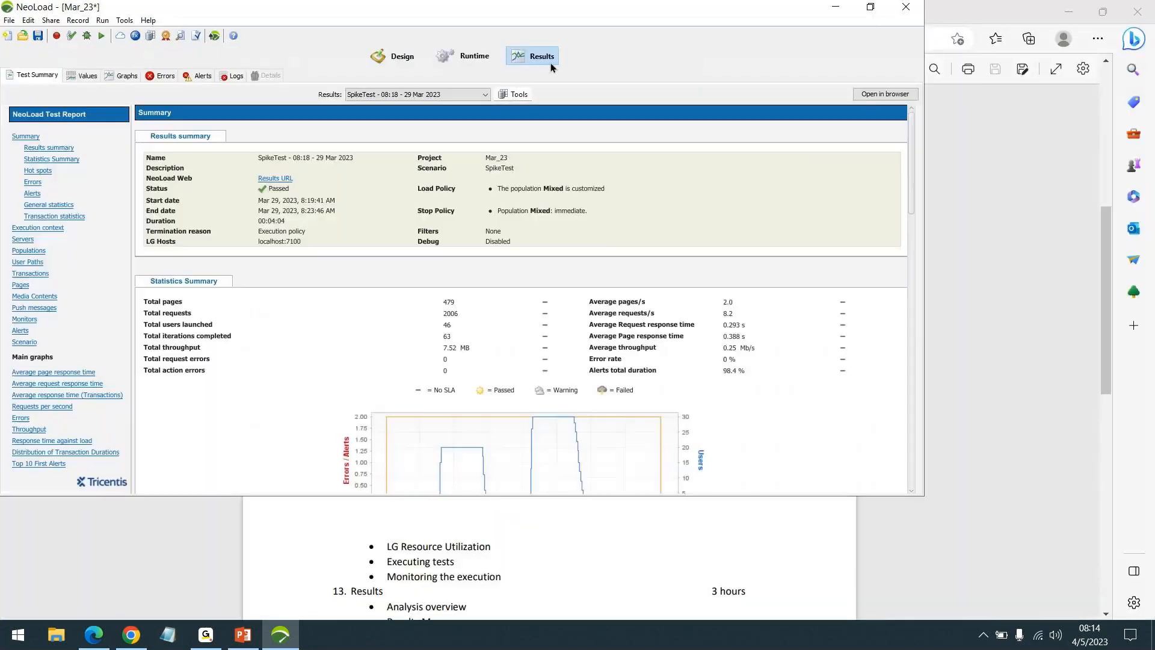
click(517, 94)
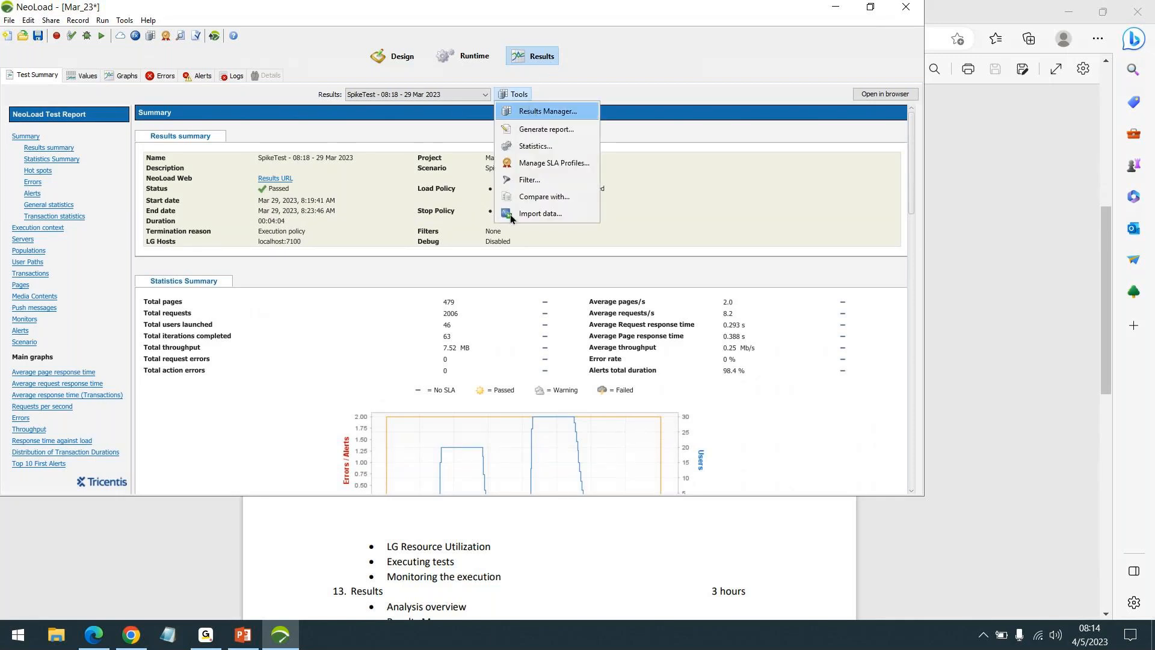
key(Return)
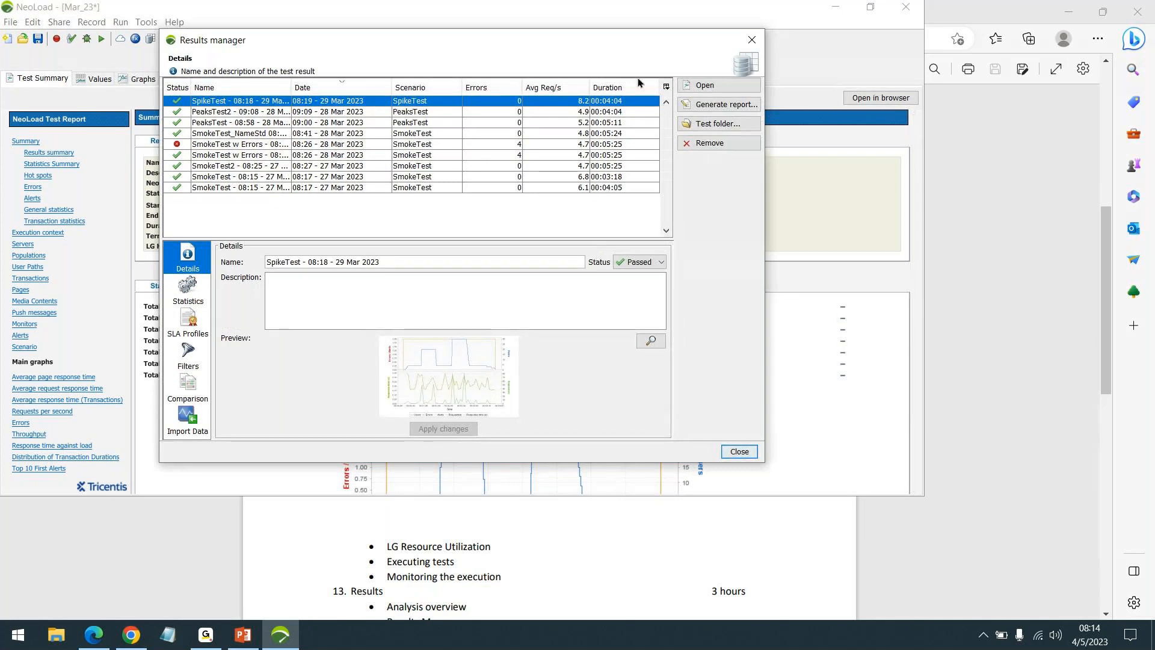
click(752, 39)
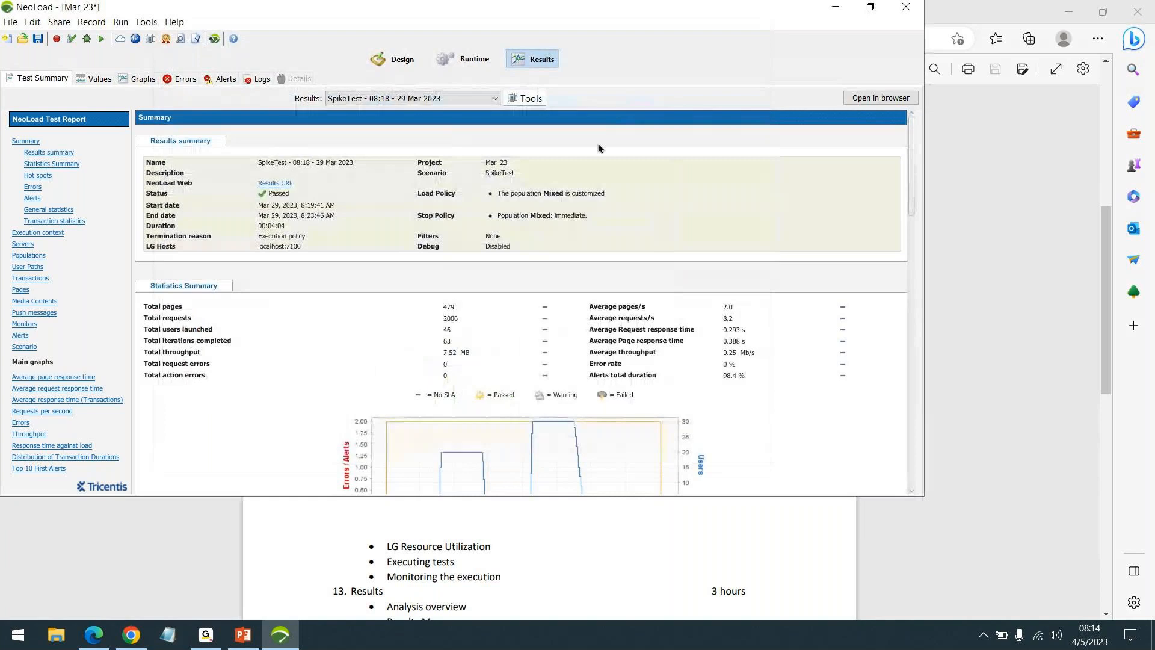
Step: Maximize the NeoLoad window and select the result "SmokeTest w Errors - 08:25 - 28 Mar 2023_1" for viewing
click(870, 8)
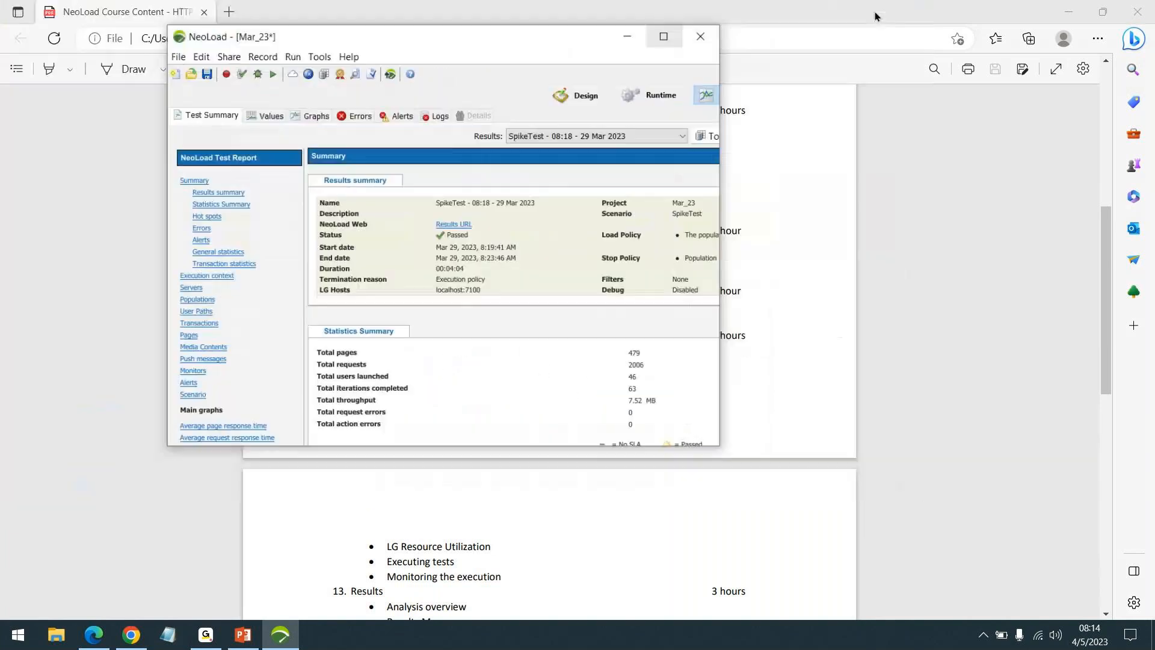
click(675, 55)
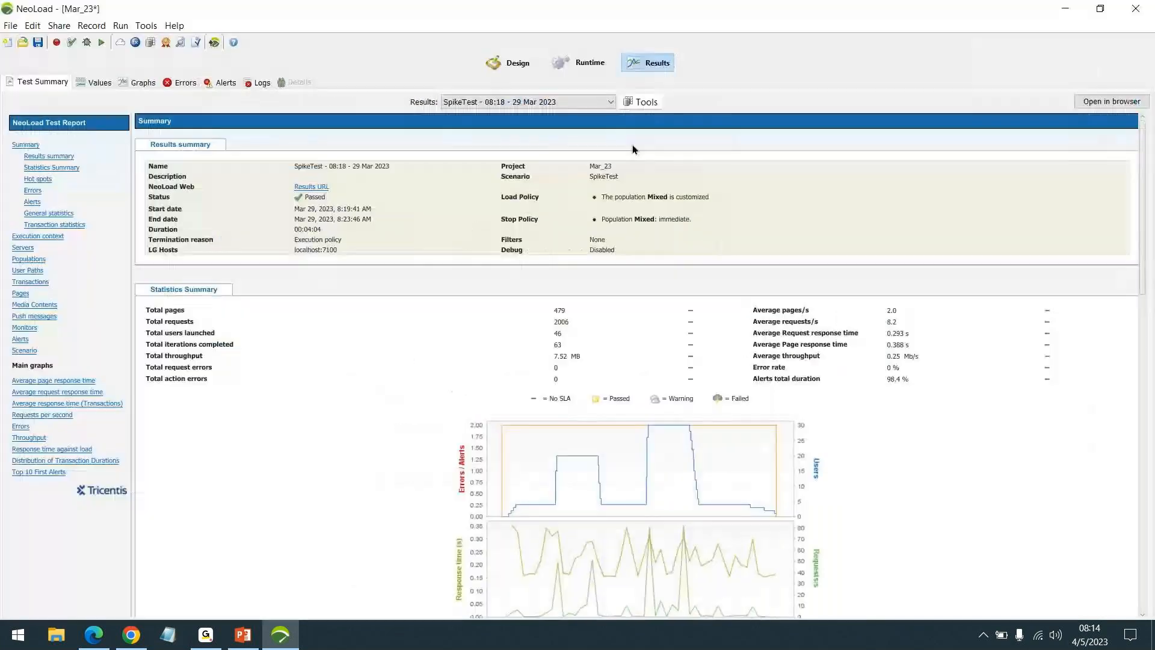
click(575, 105)
scroll(539, 129, up, 1)
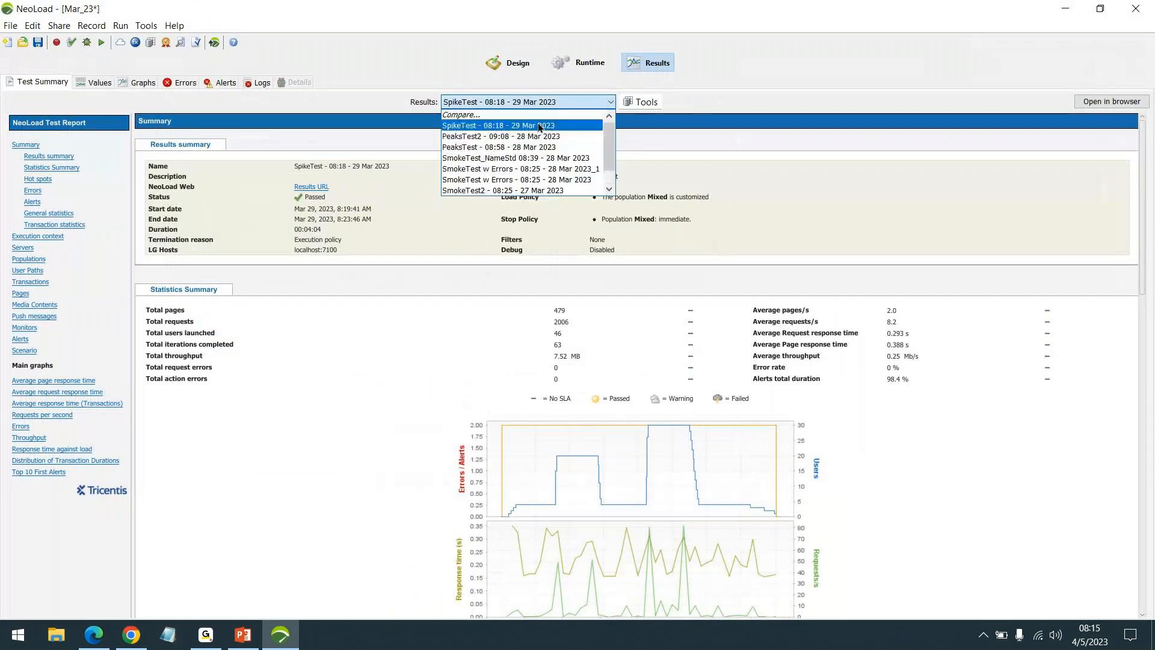
click(548, 169)
Step: Inspect the advanced settings of the SmokeTest scenario and its Mixed population in the runtime configuration
click(578, 62)
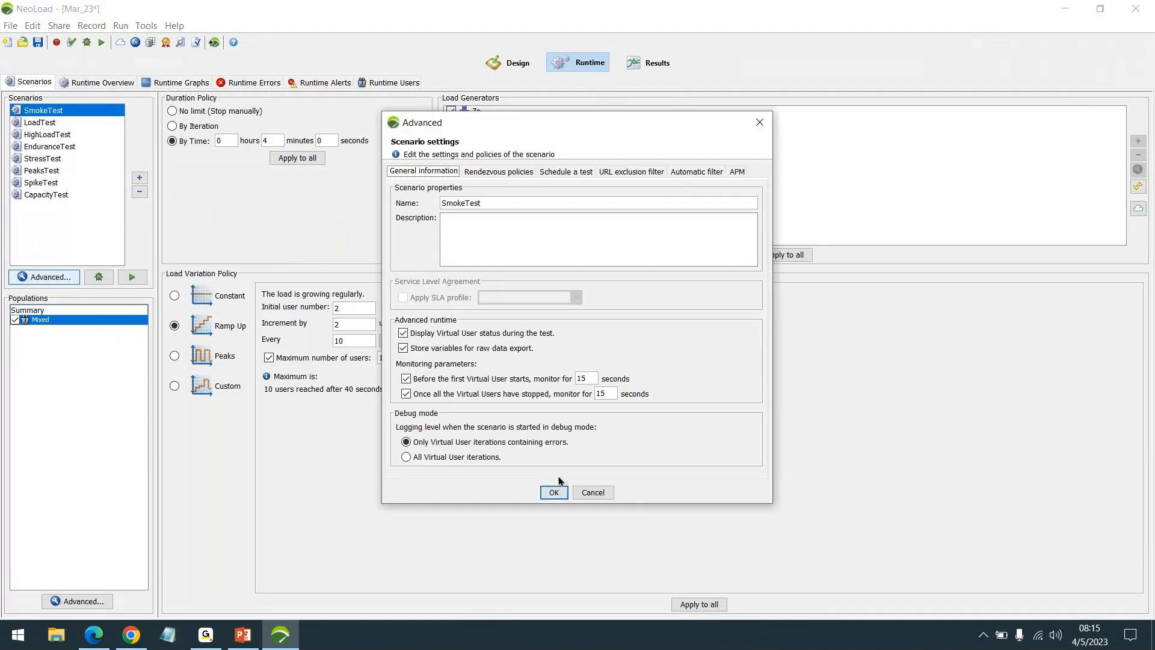
click(557, 488)
click(72, 601)
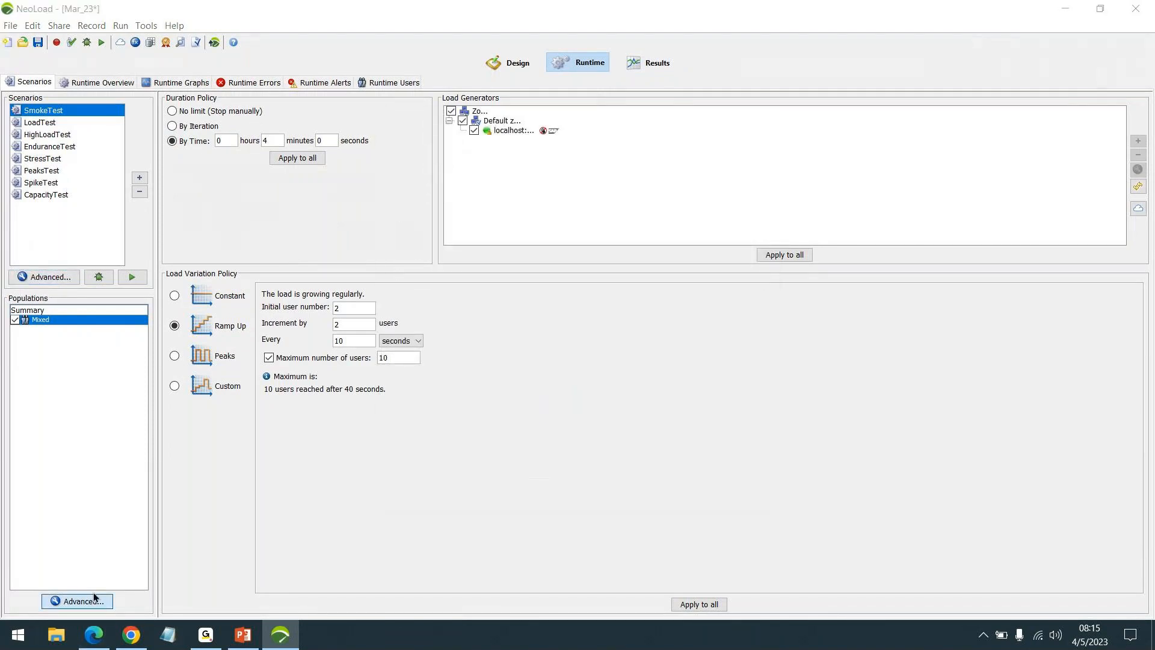
click(592, 436)
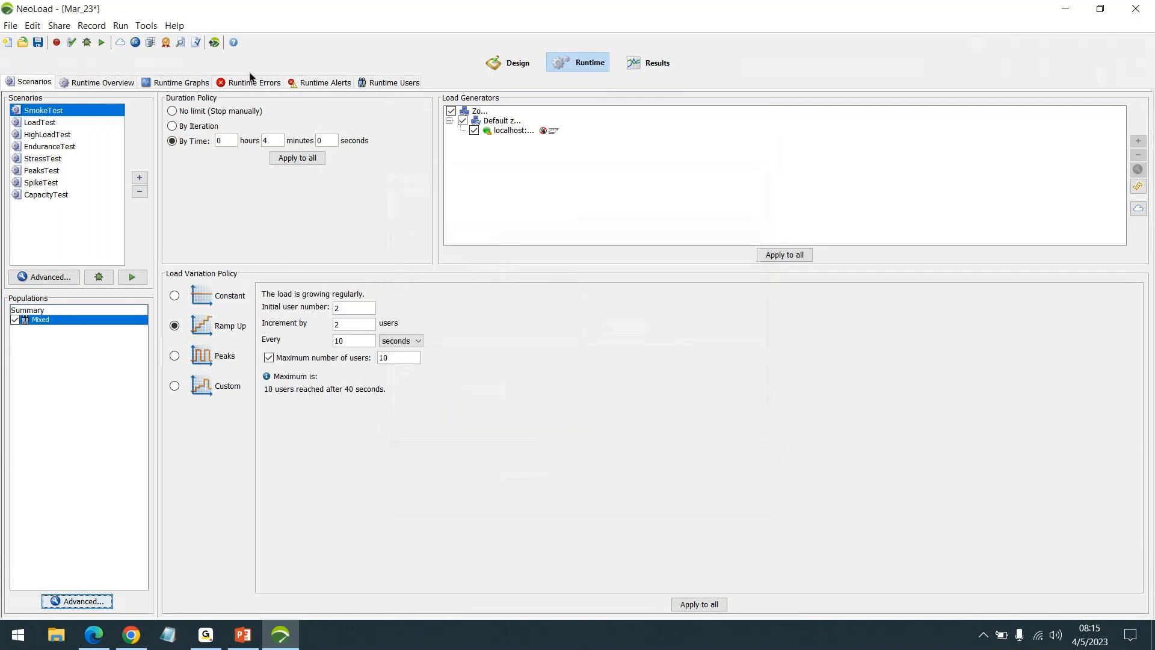
Step: Examine the results summary, statistics and graphs of the SpikeTest result of 29 Mar 2023
click(634, 56)
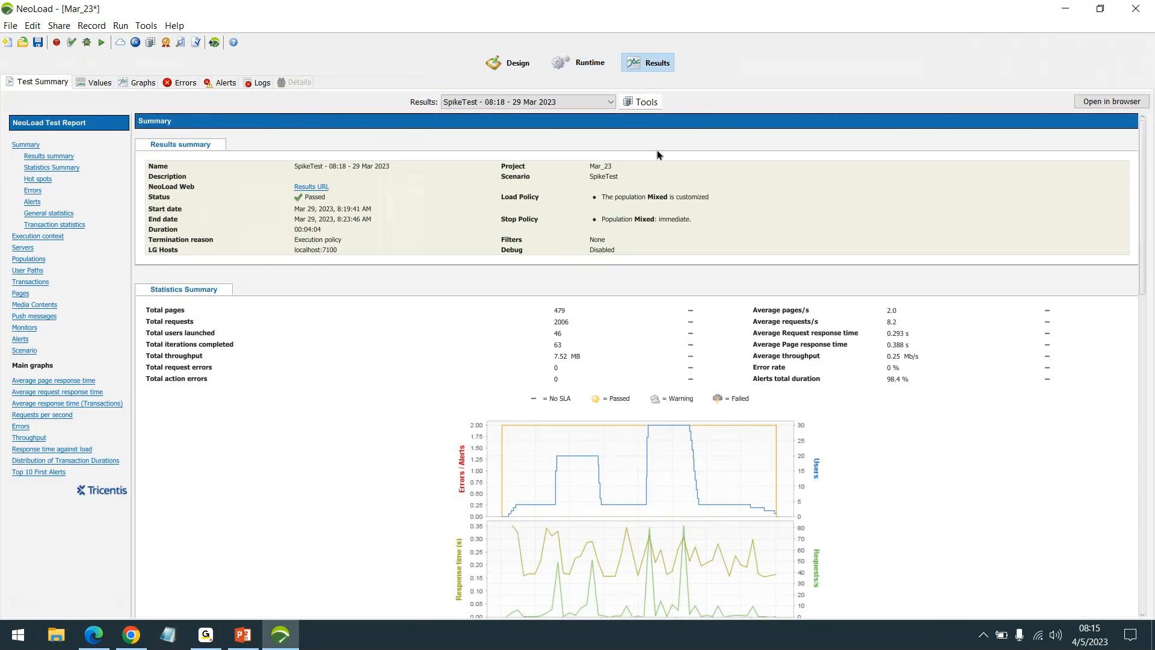
click(1055, 632)
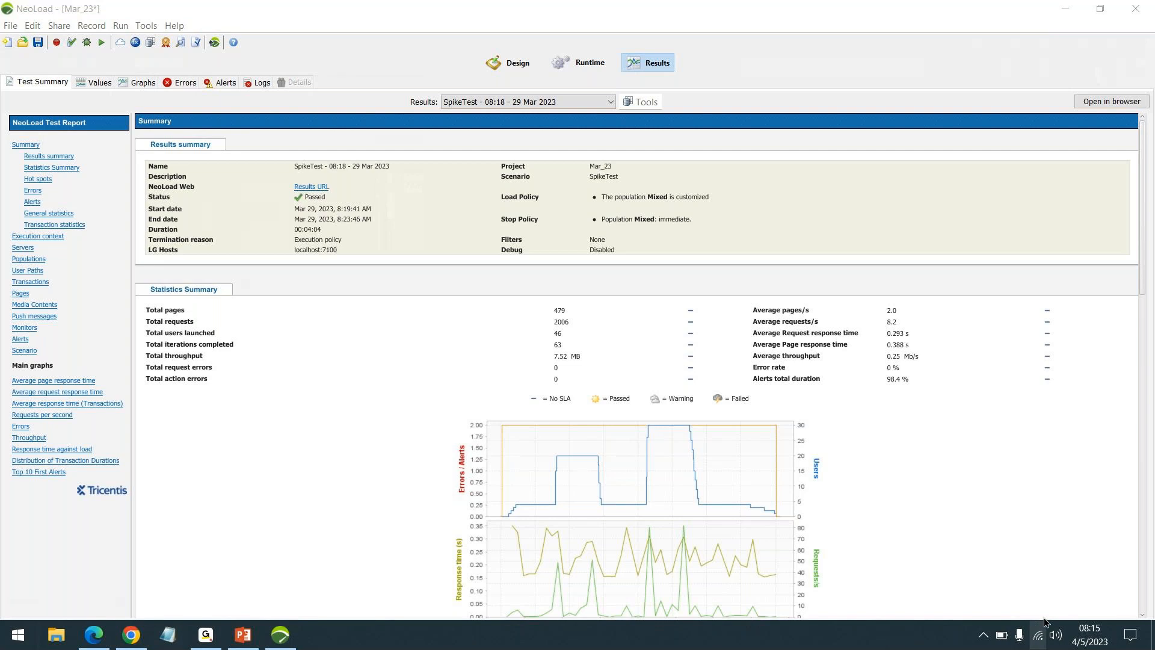
click(1038, 633)
click(888, 349)
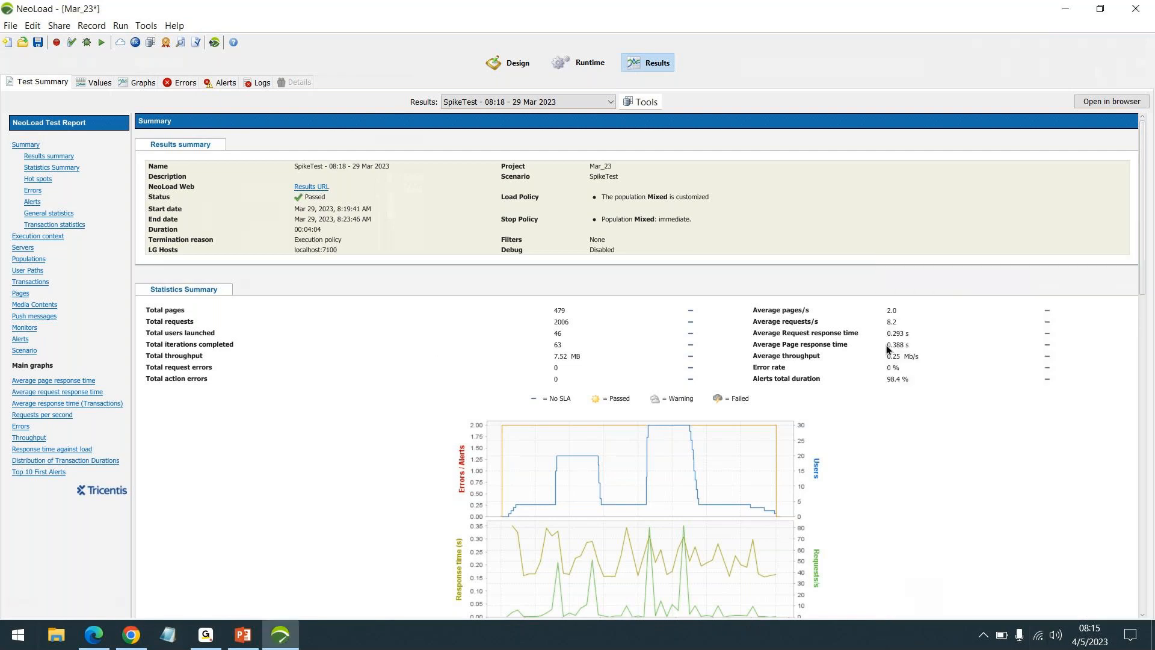
scroll(879, 351, down, 3)
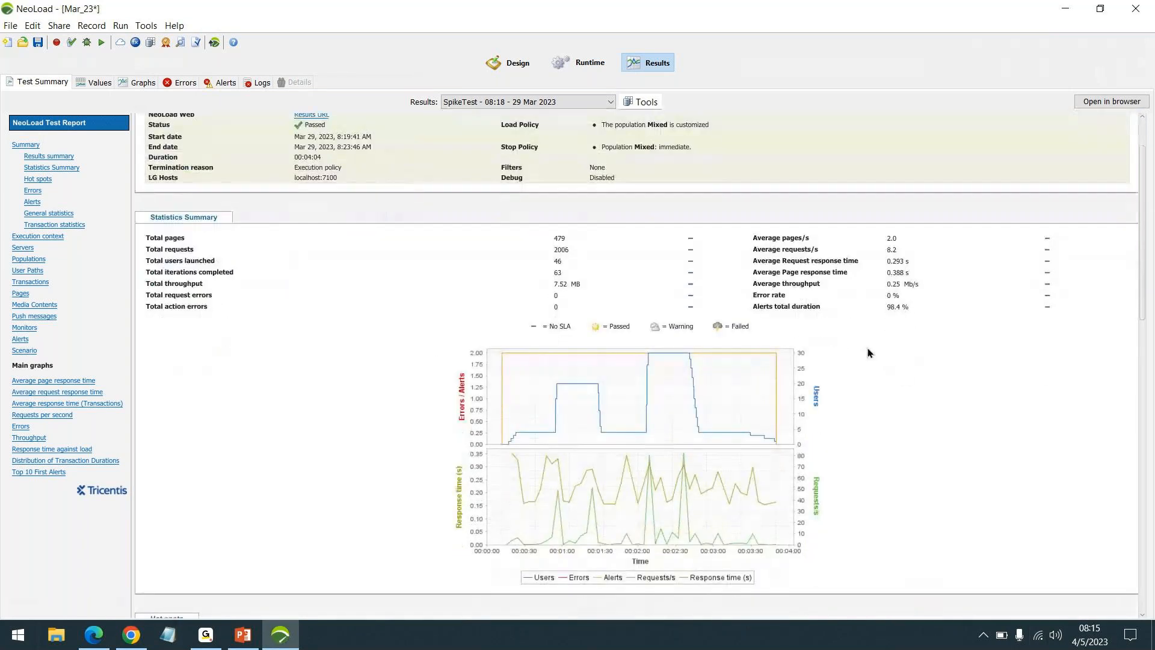
scroll(869, 351, up, 3)
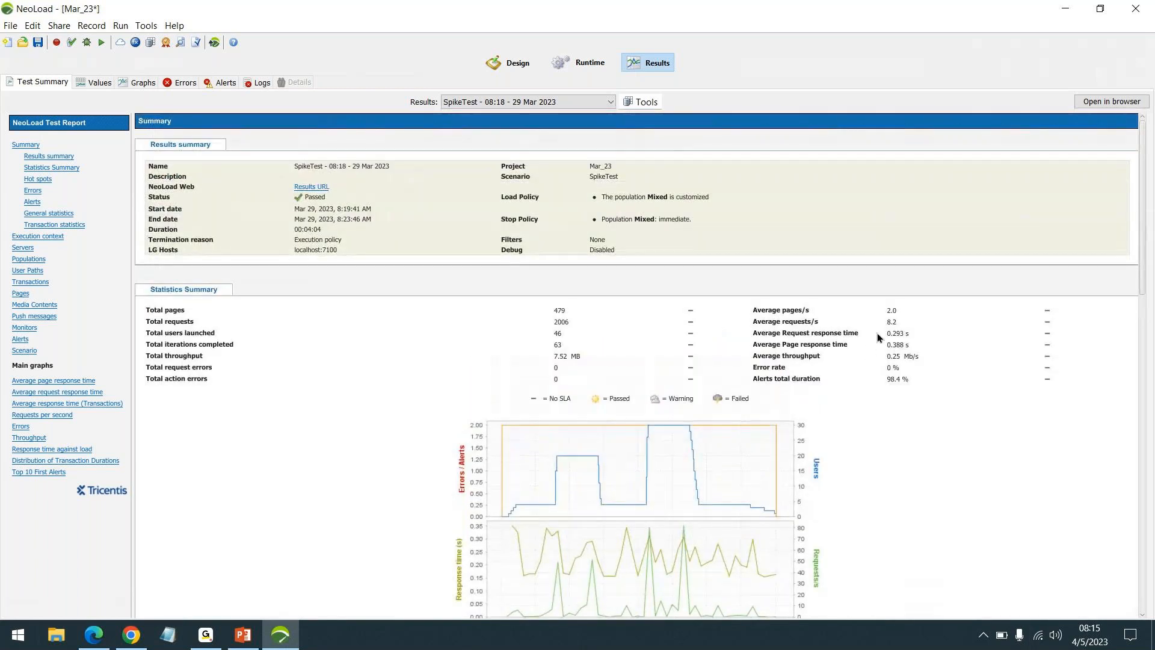
scroll(868, 347, down, 2)
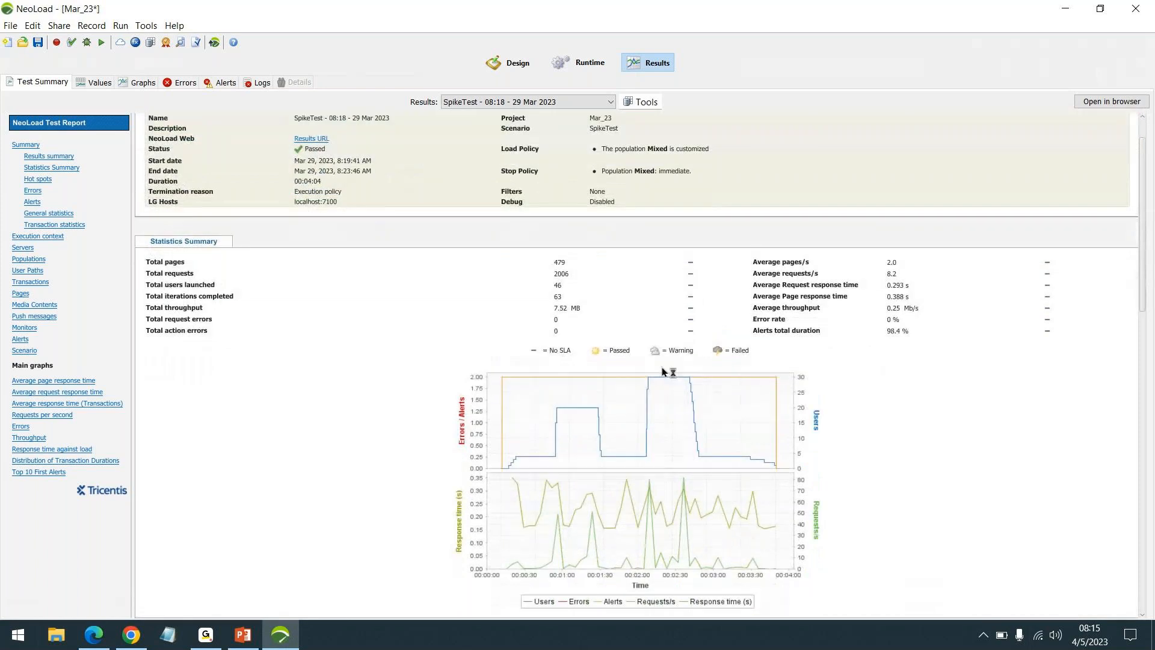
scroll(663, 372, up, 2)
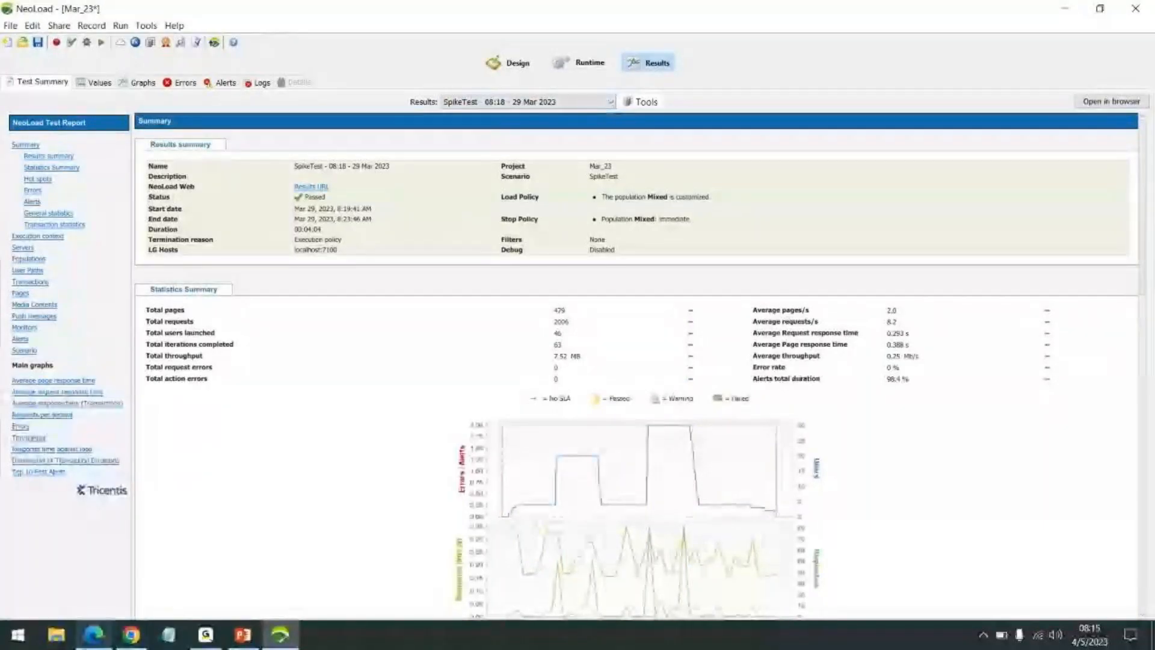
Step: Switch to the course content PDF in Edge and read the topics of section 13, Results
key(alt+Tab)
scroll(572, 381, down, 3)
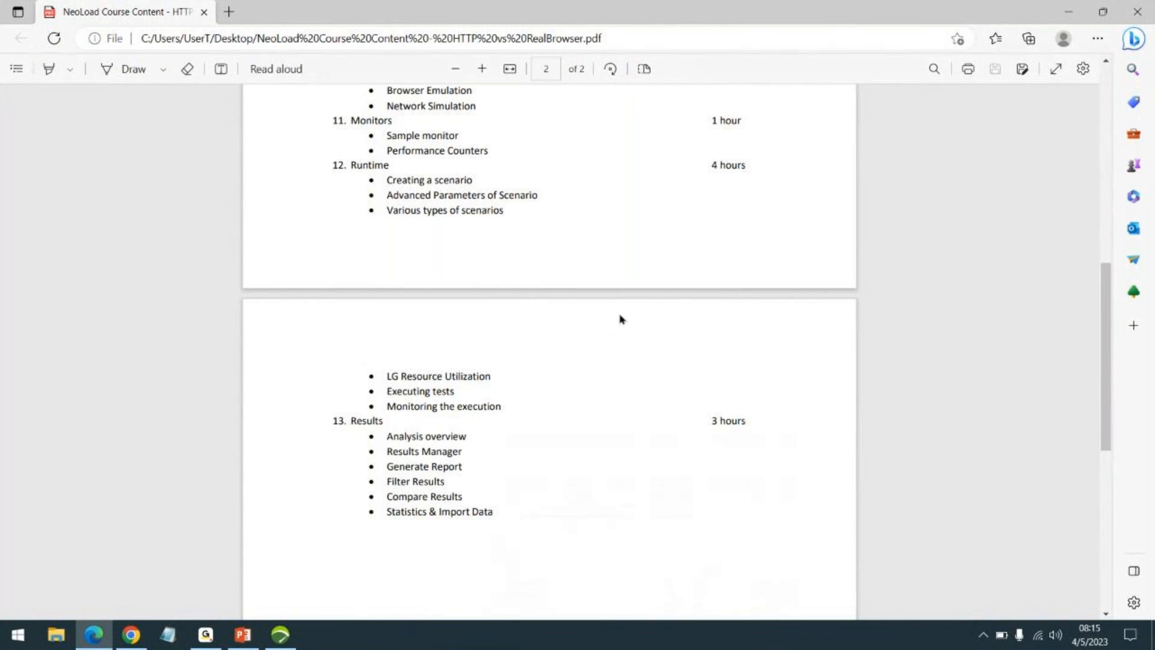
scroll(553, 337, down, 2)
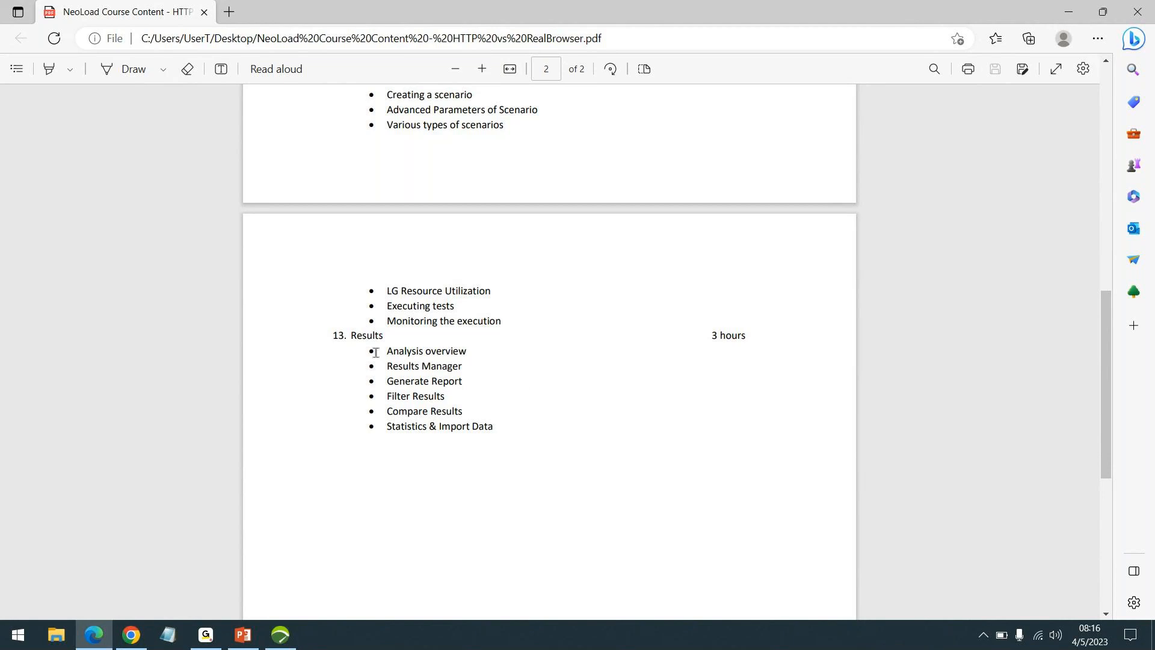
Step: Return to NeoLoad and check the stored test results and available options in the Results Manager
click(281, 635)
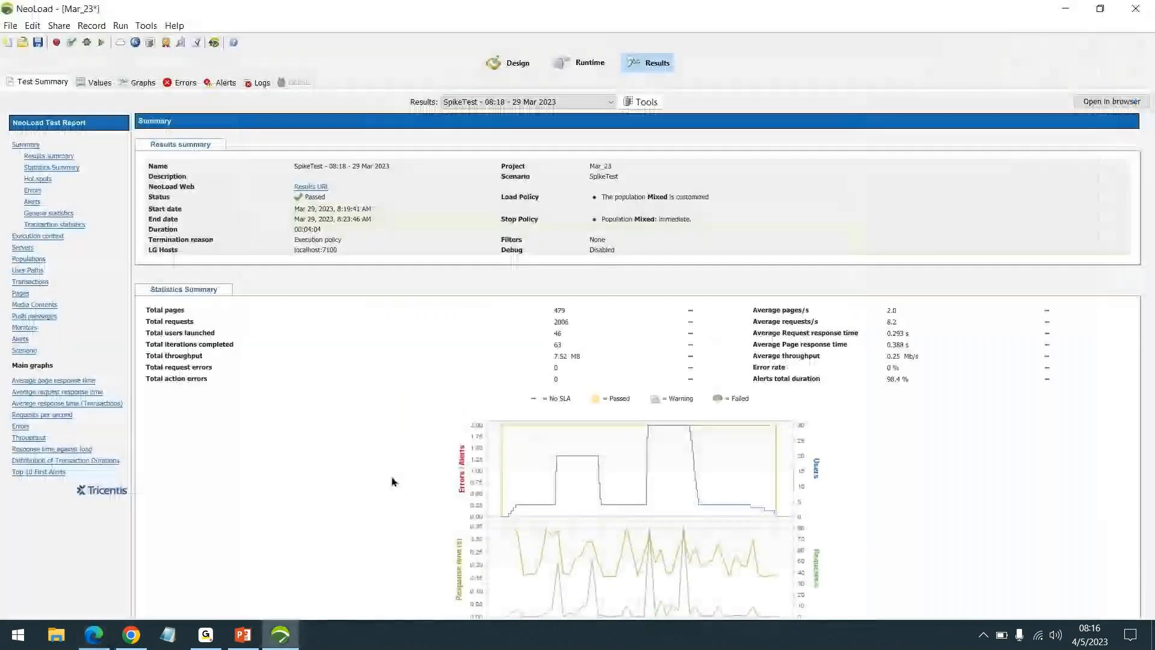
click(642, 102)
click(651, 117)
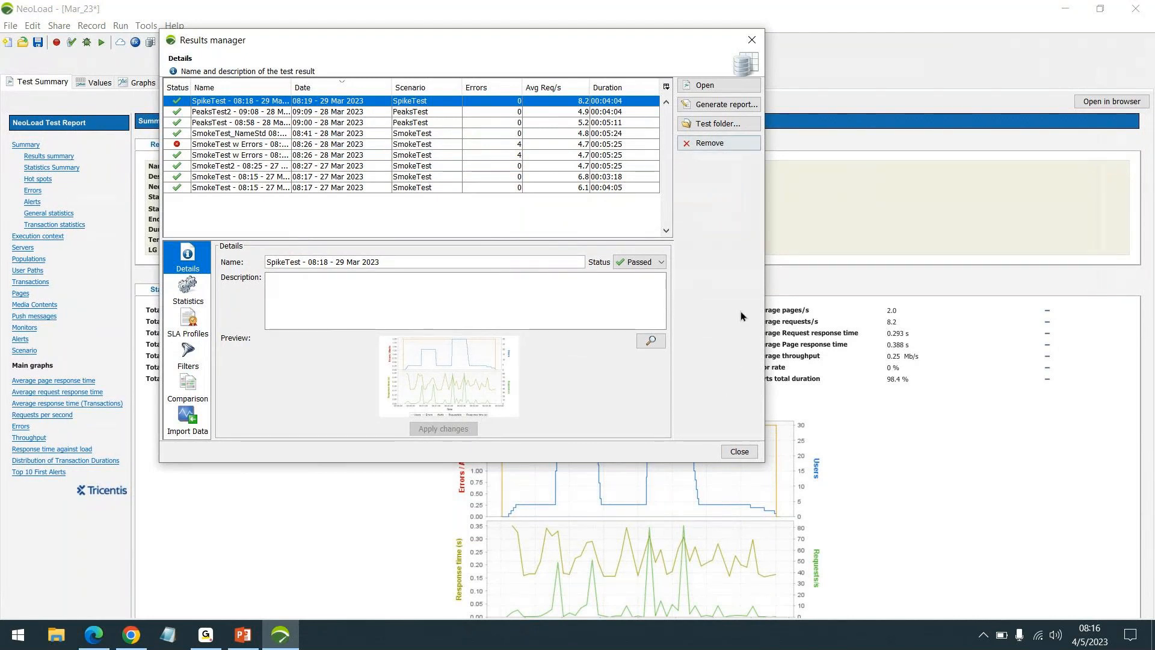
click(738, 452)
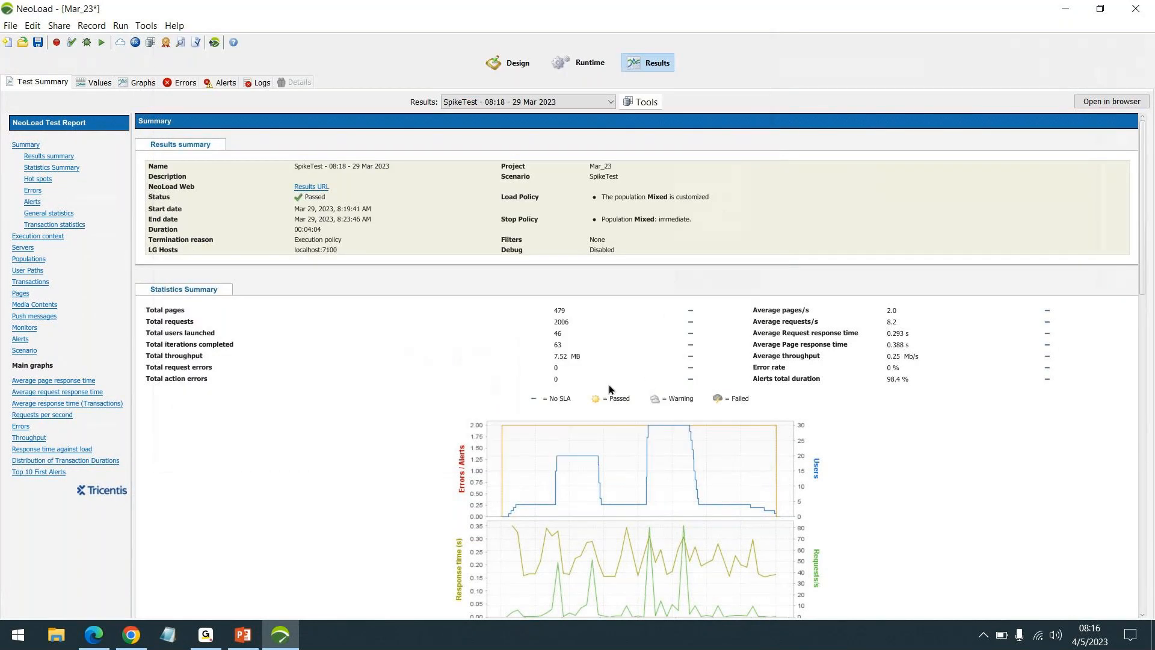
Step: Compare the Web and RealBrowser recording options without starting a recording, and examine the actions available for user paths
click(513, 63)
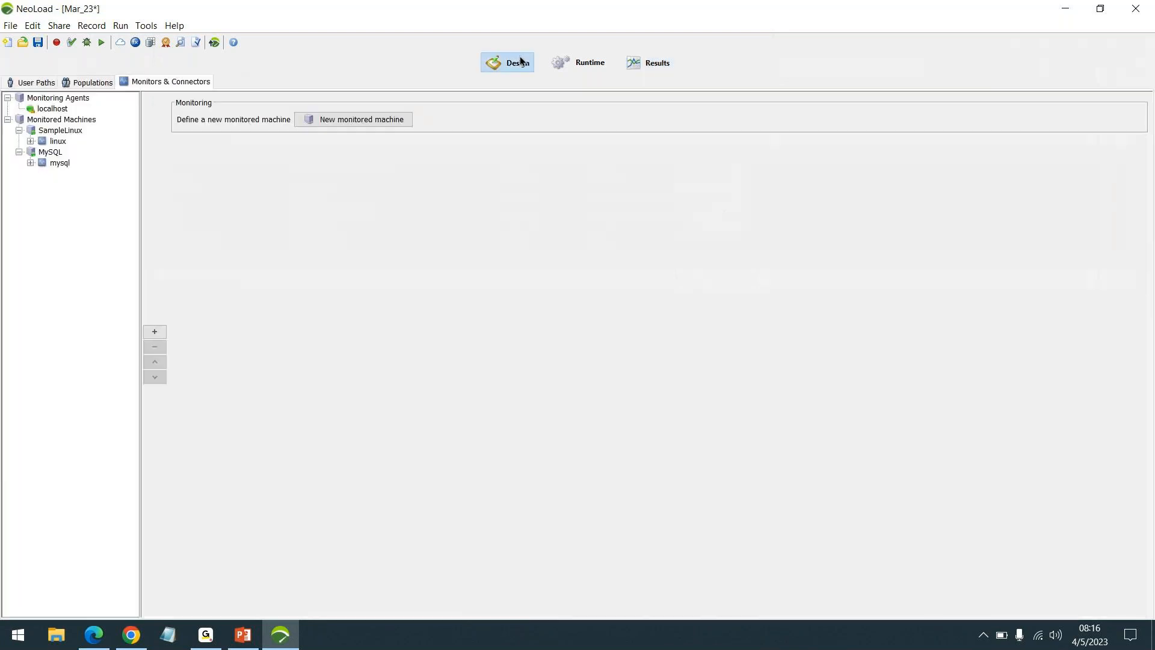
click(45, 83)
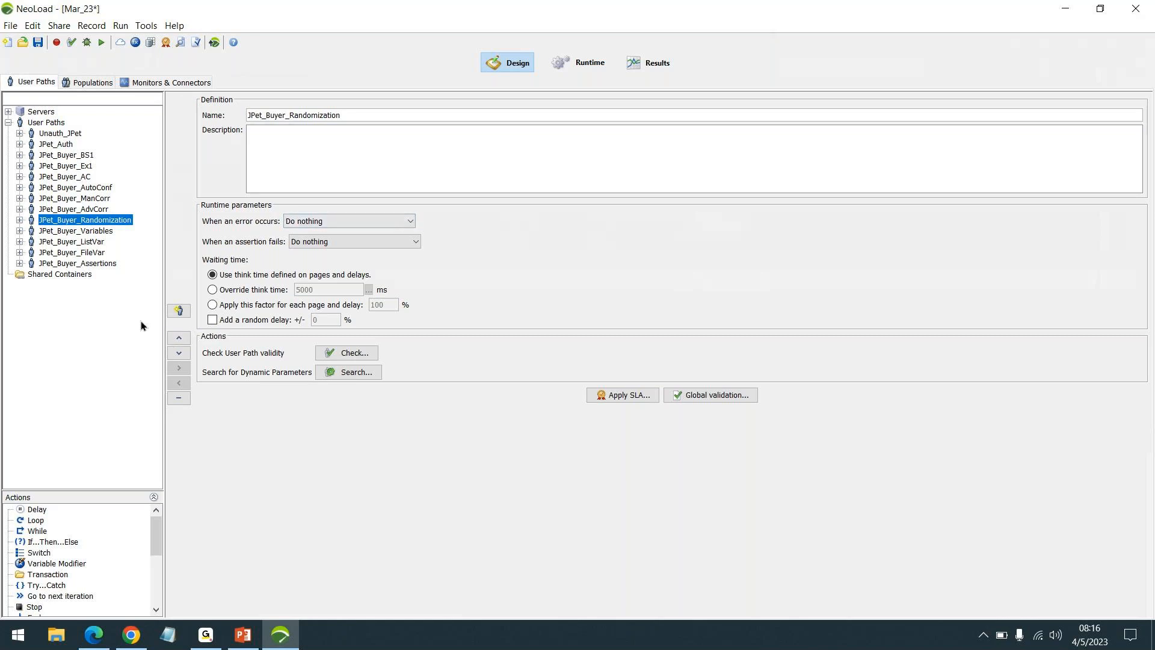
click(56, 42)
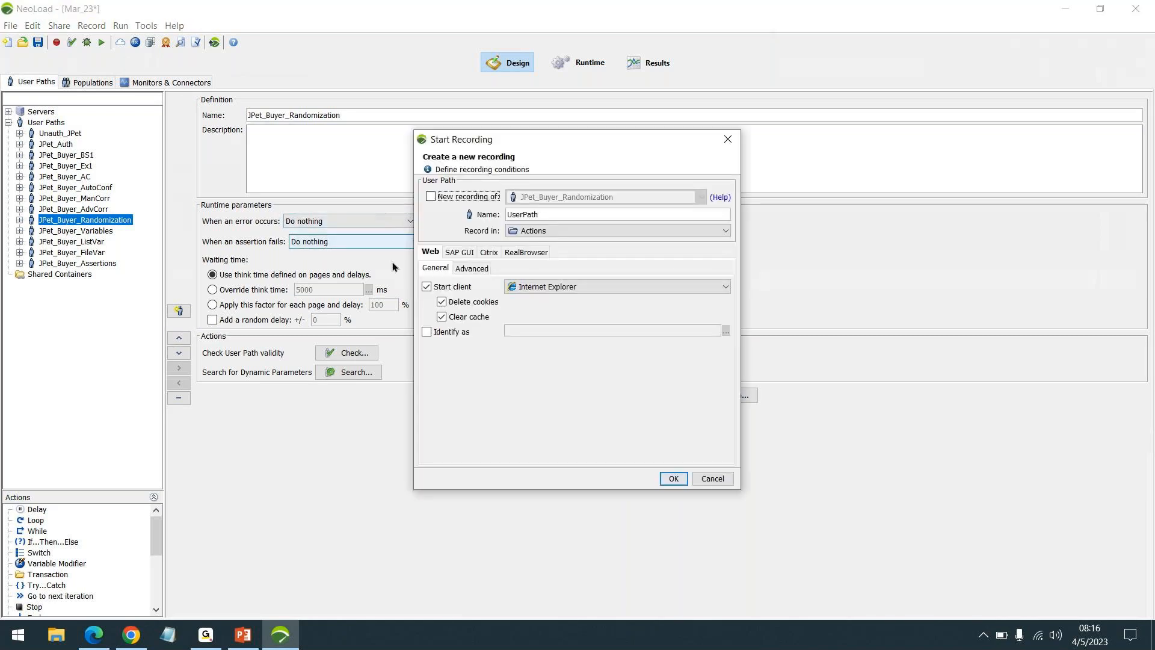
click(430, 253)
click(526, 252)
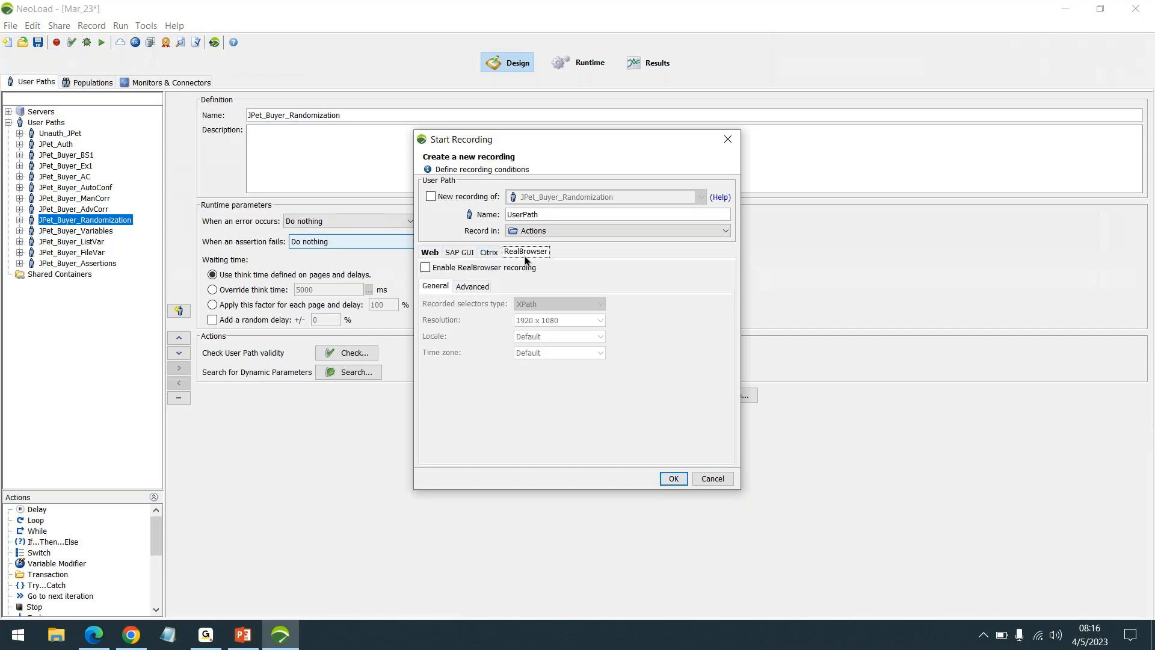
click(431, 253)
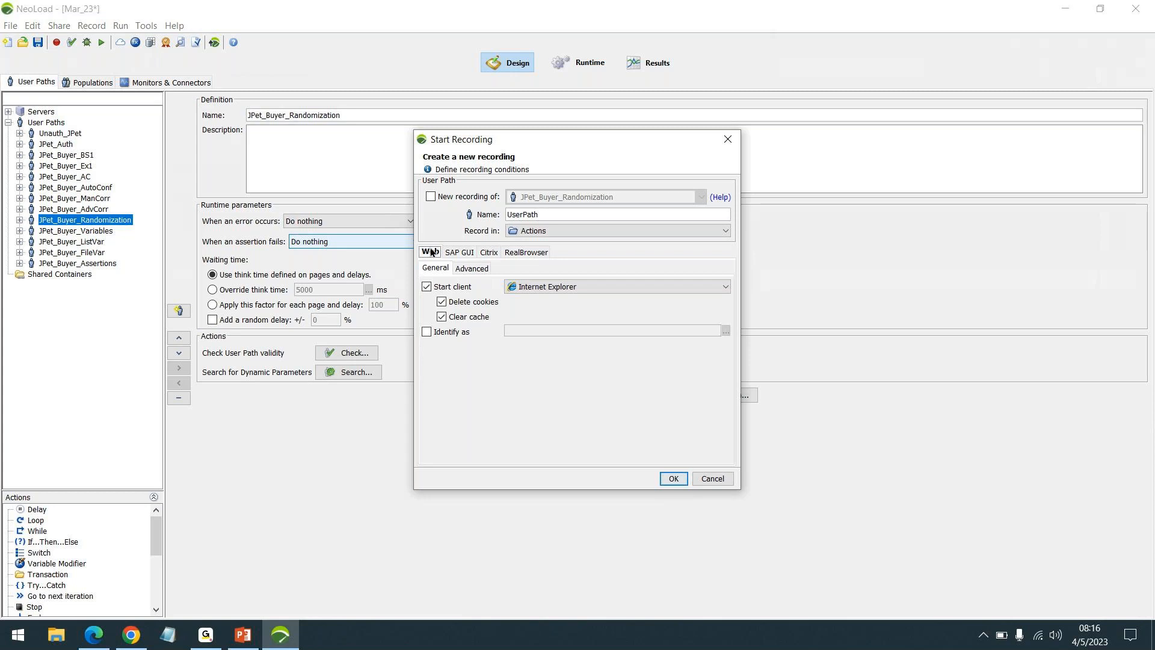
click(517, 252)
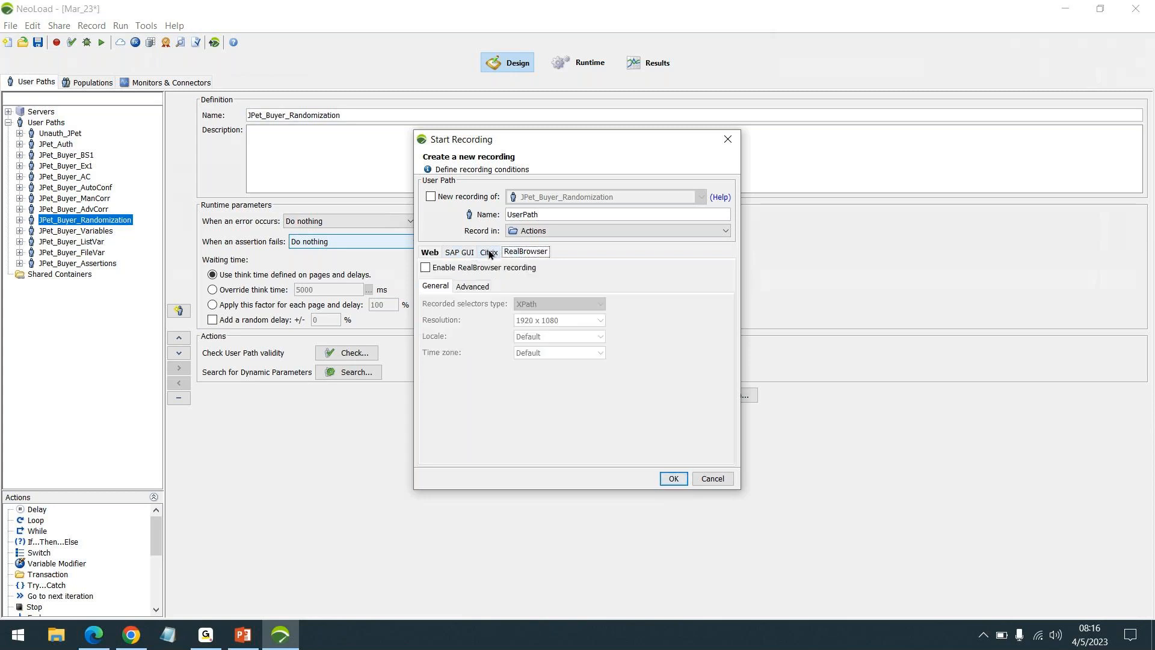
click(429, 254)
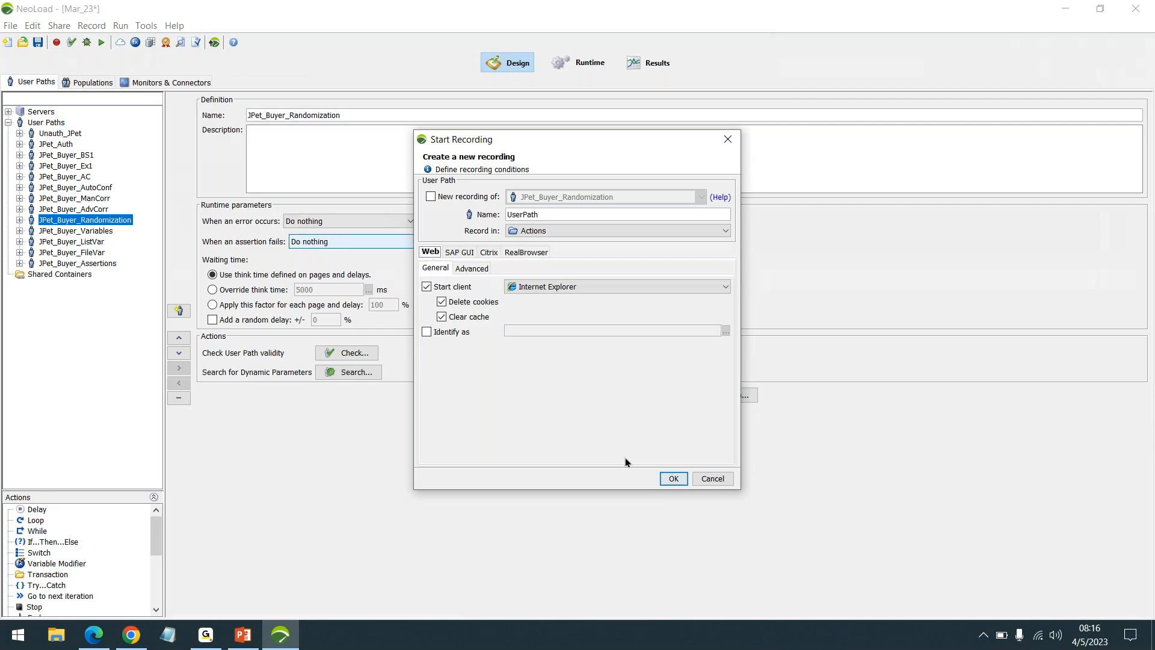
click(717, 480)
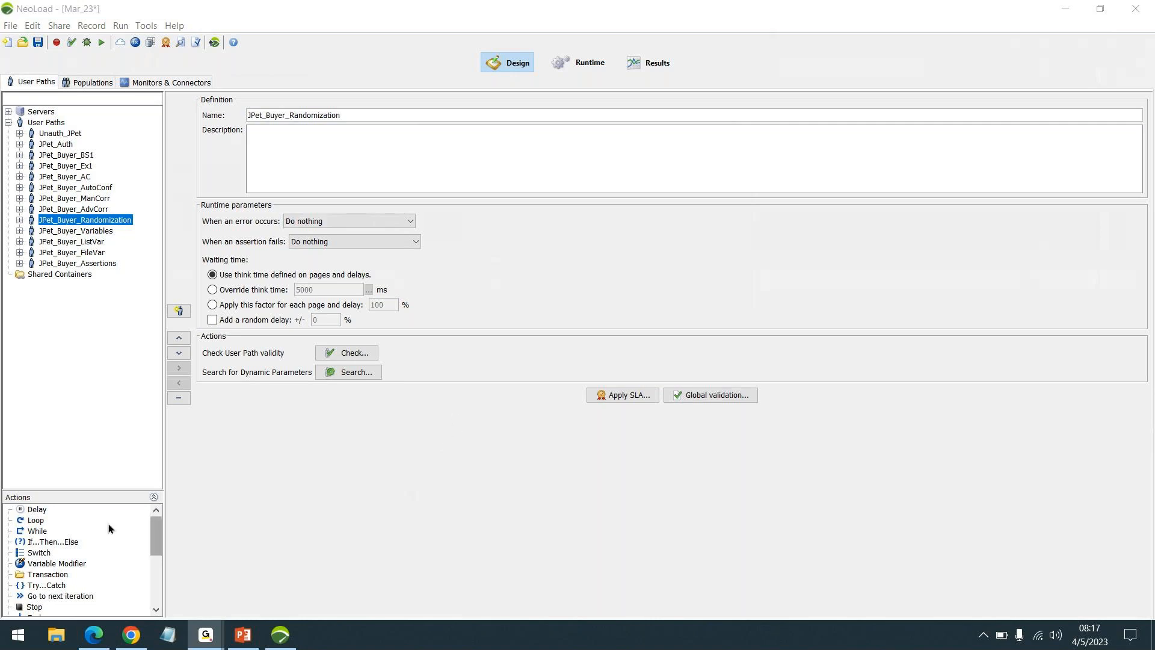
click(153, 497)
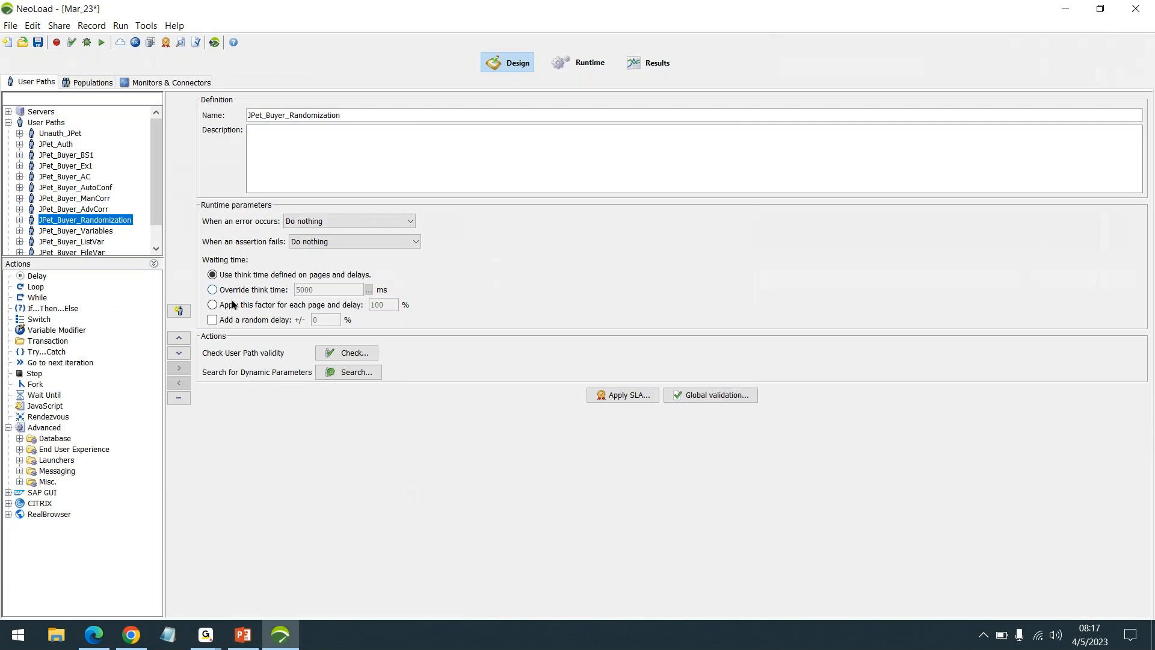
click(154, 263)
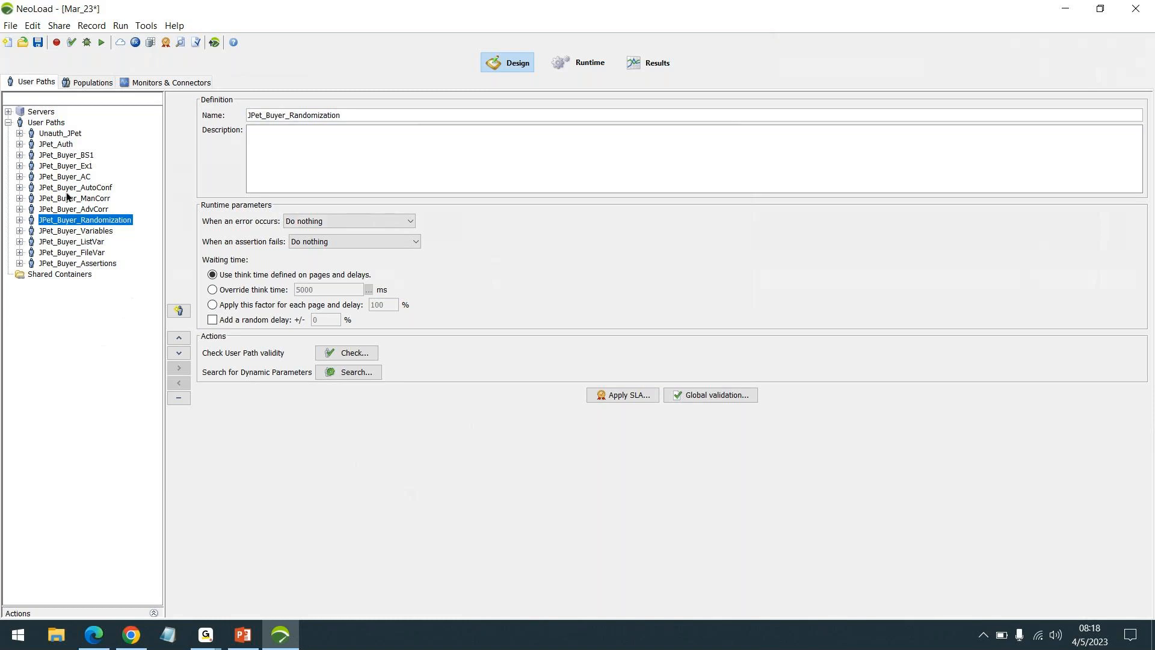
Step: Create a new project named 04_HTTPvsRB in the default directory without saving the current project
click(8, 29)
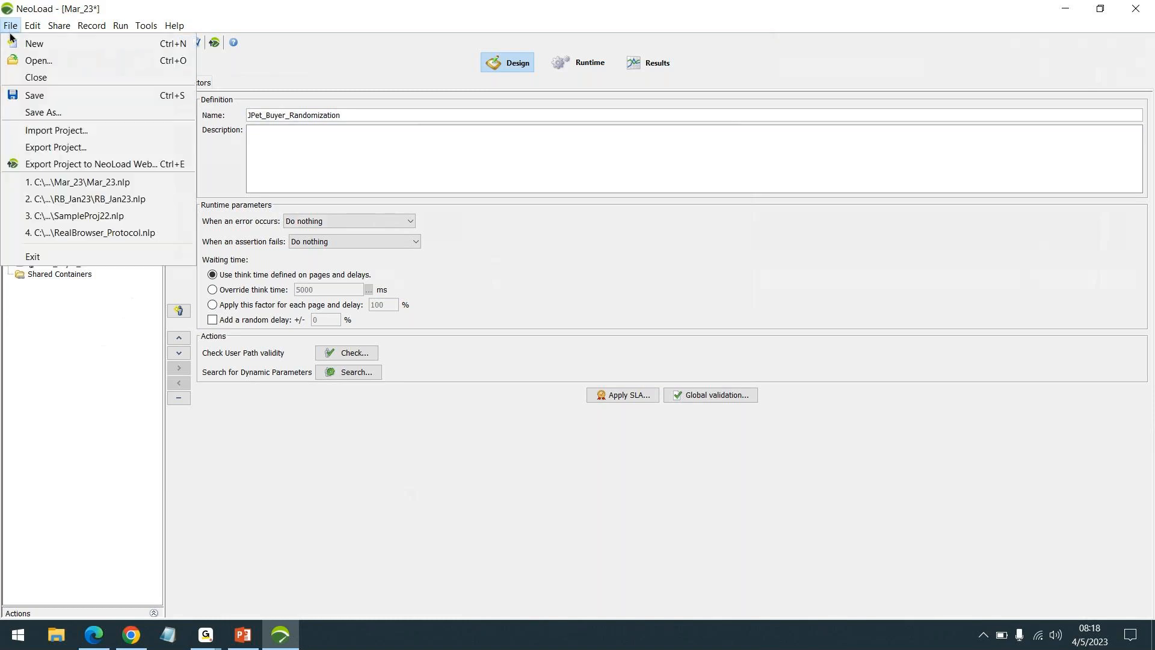
click(18, 42)
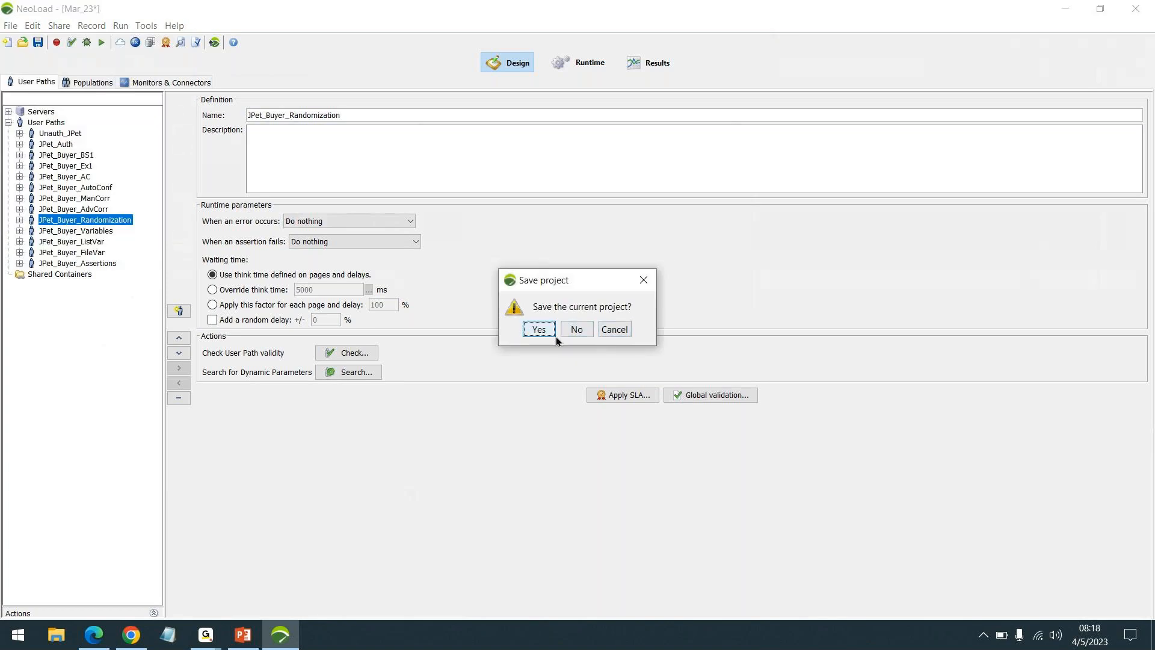
click(572, 331)
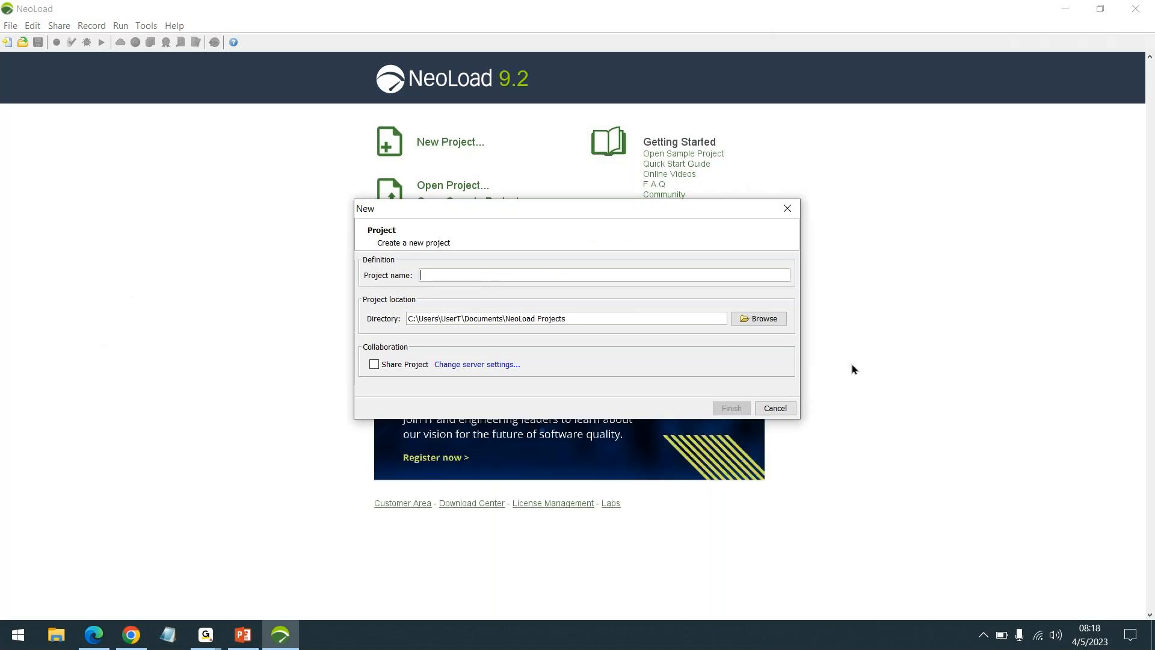
text(04_)
text(HTTP)
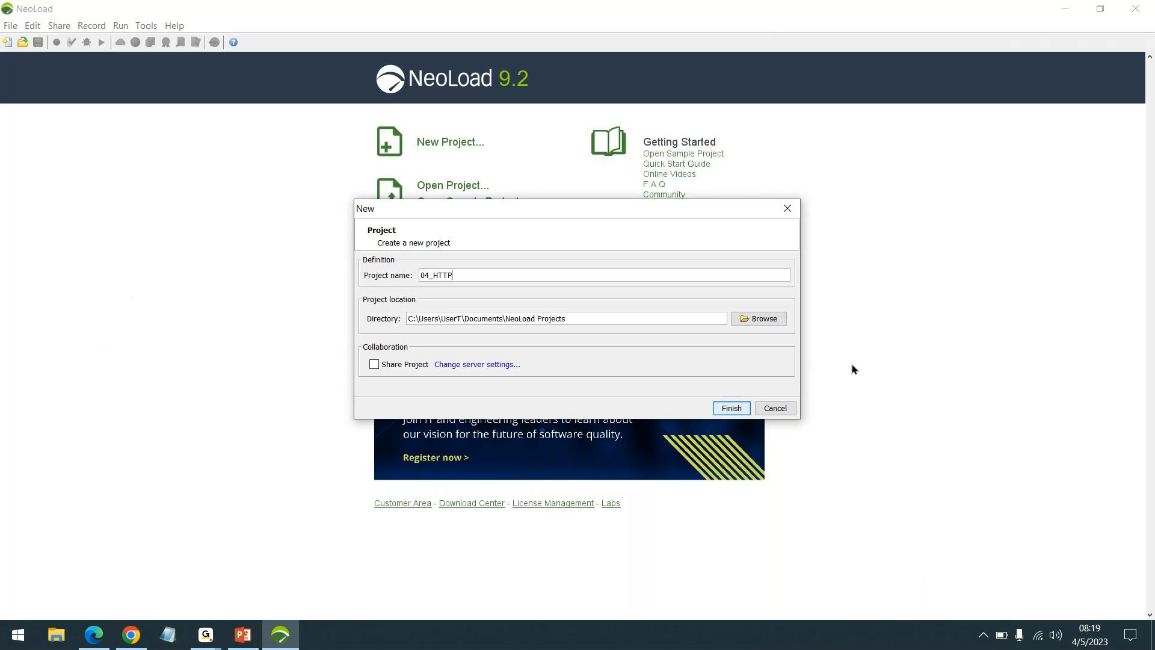
text(vsRB)
click(727, 412)
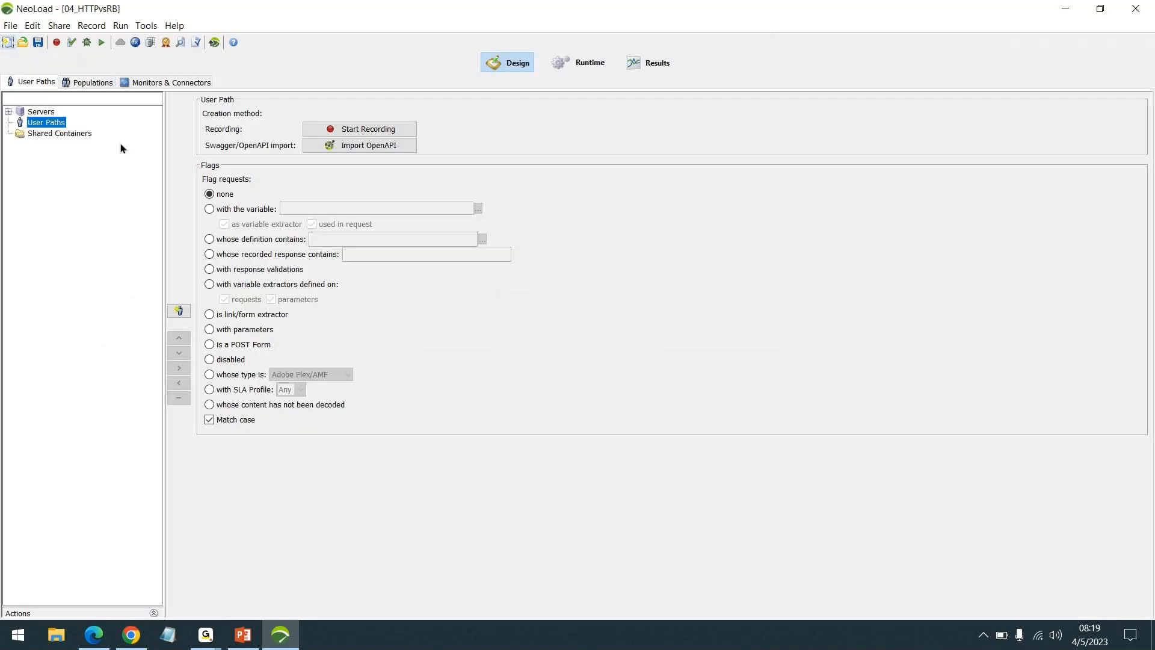
click(7, 28)
click(162, 384)
click(224, 561)
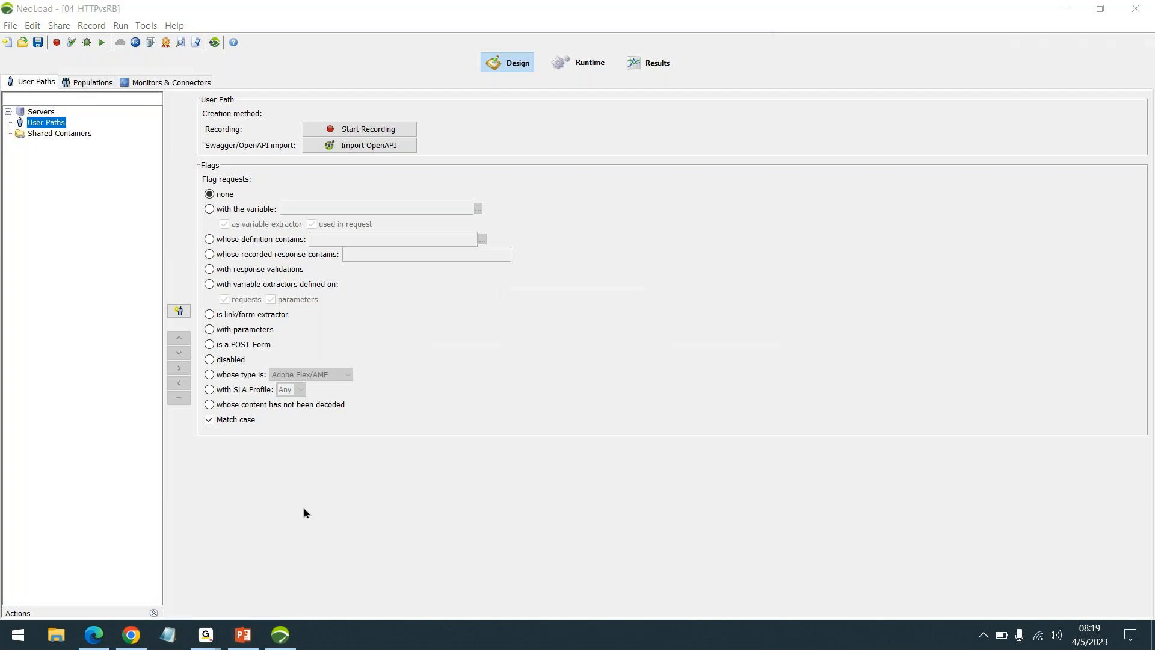
Step: Switch to PowerPoint and present the Course Content slide about session frequency and duration, revealing its remaining points
click(244, 635)
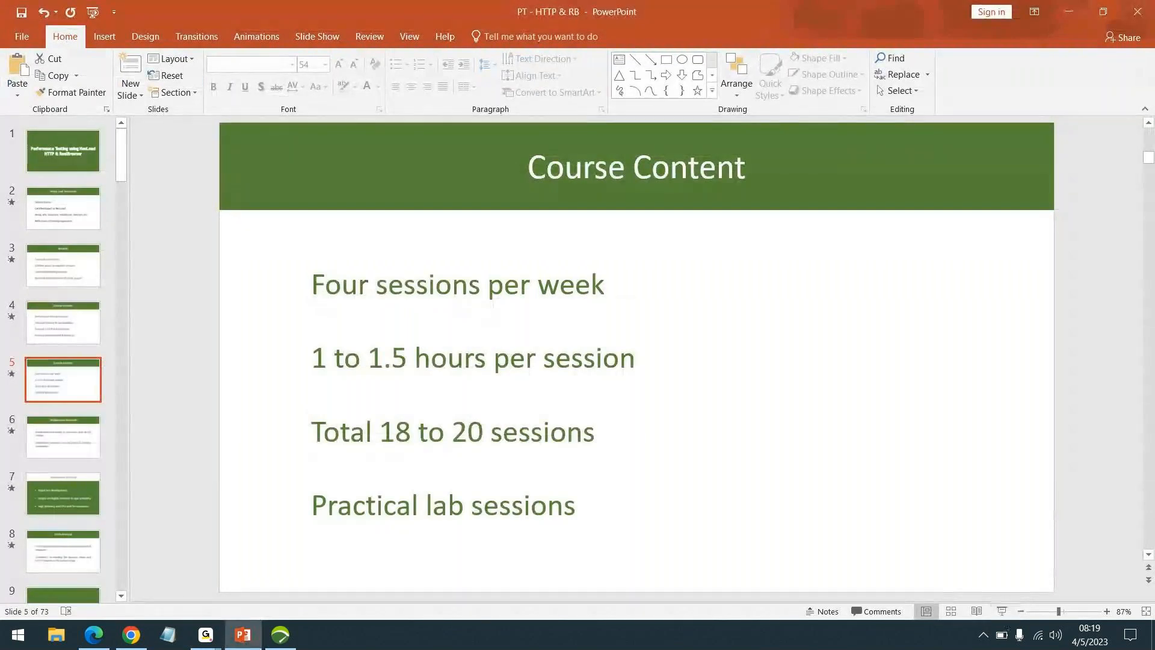
click(1002, 612)
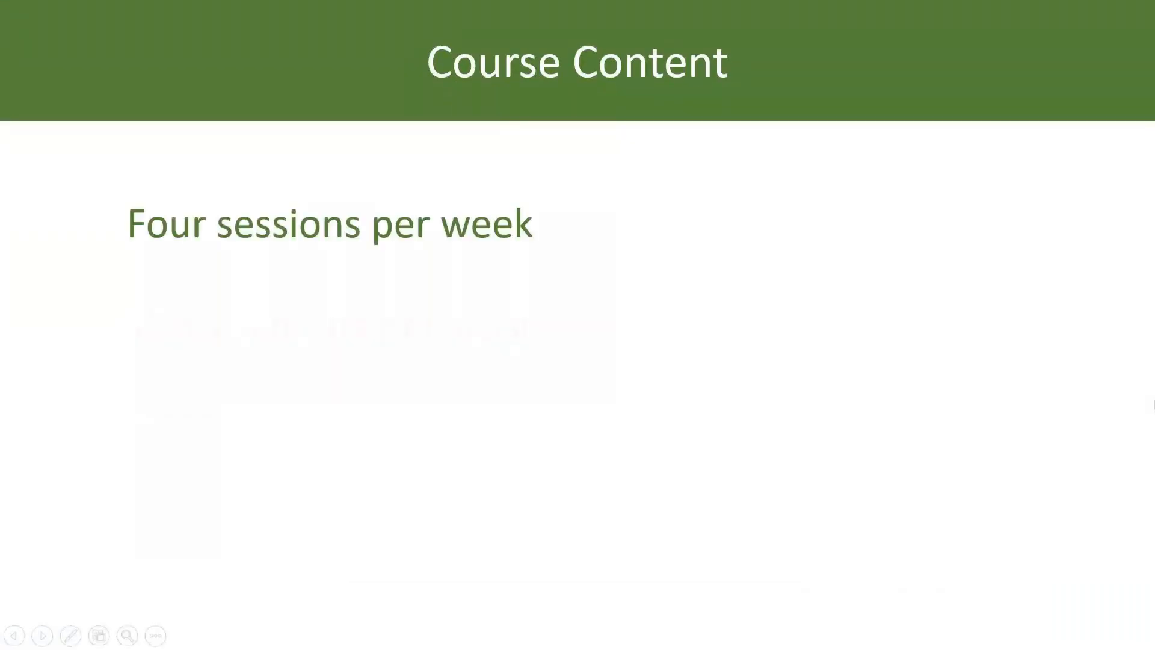
key(Right)
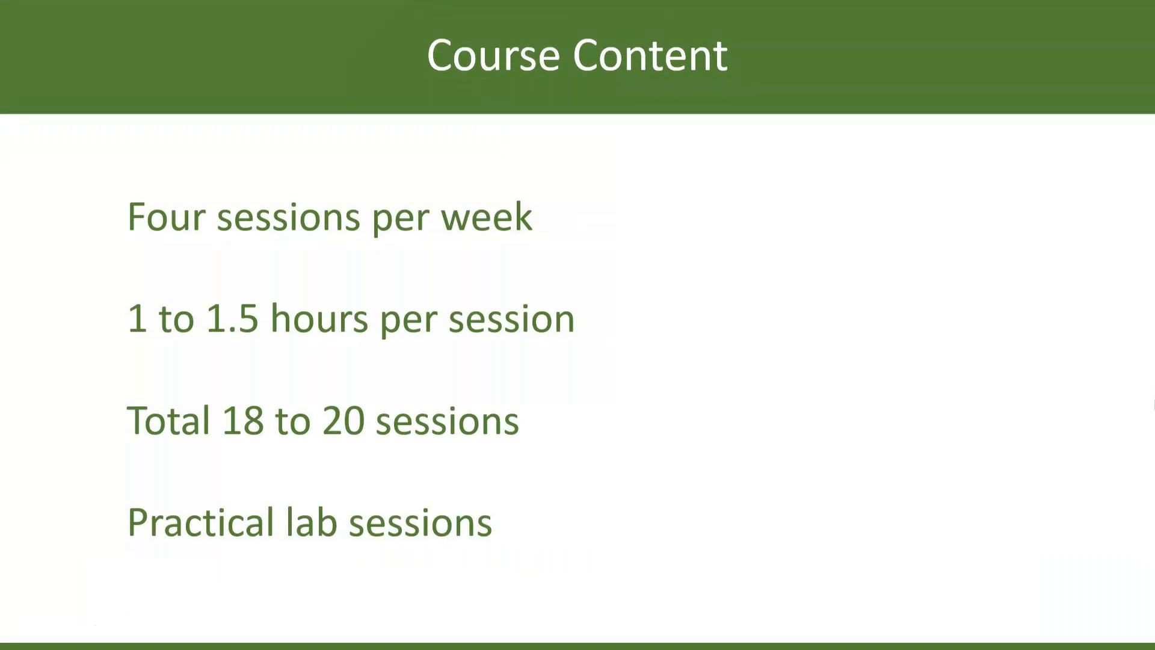
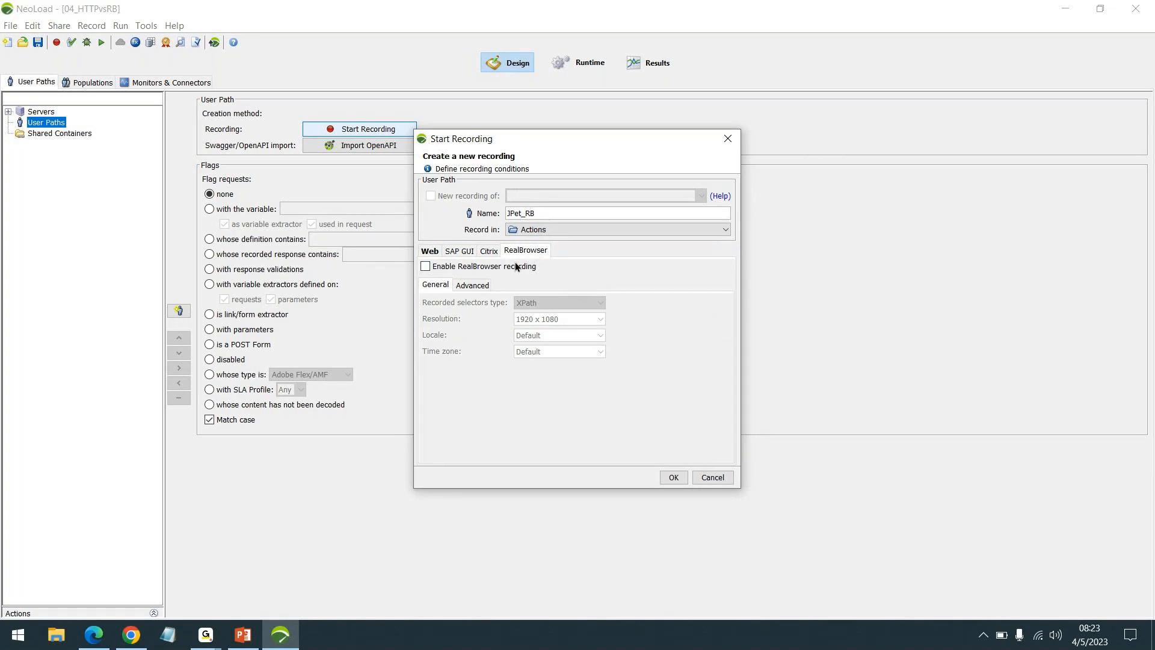
Step: Enable RealBrowser recording for the JPet_RB user path, start the recording, and maximize the recording browser
click(531, 269)
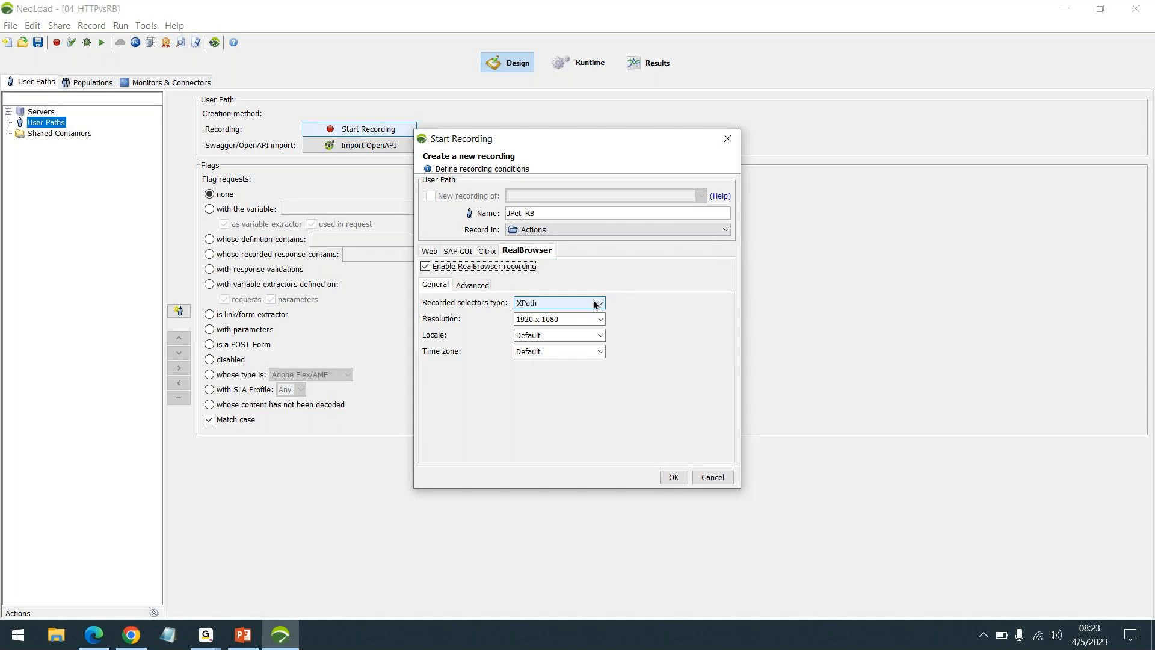
click(672, 482)
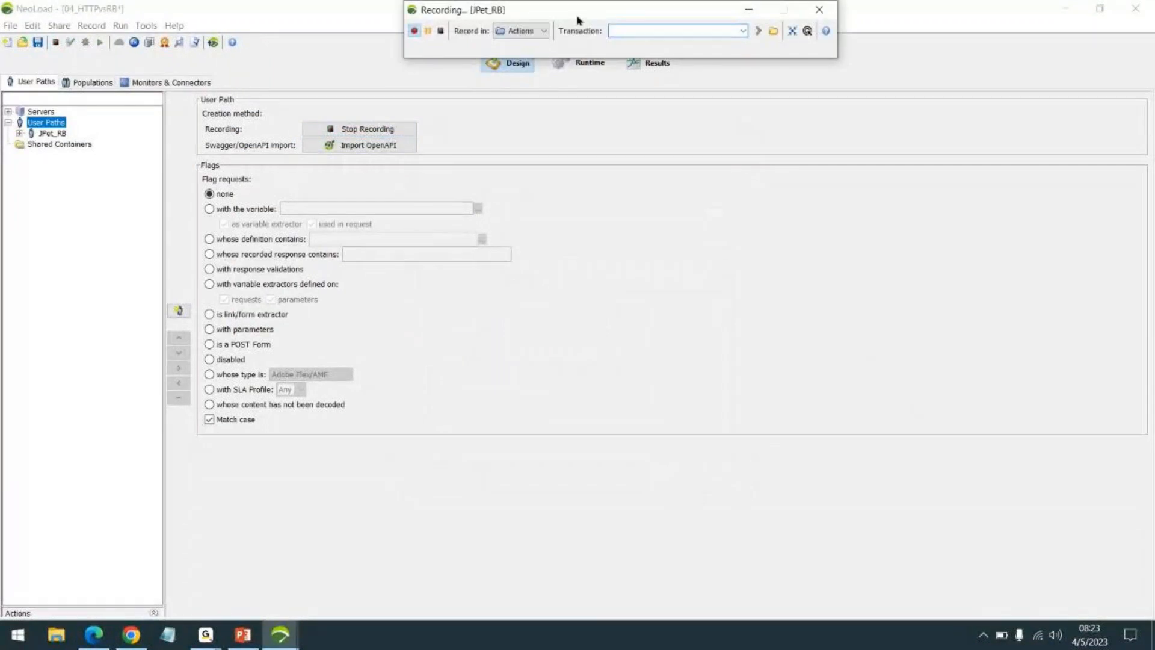
drag(597, 9, 795, 198)
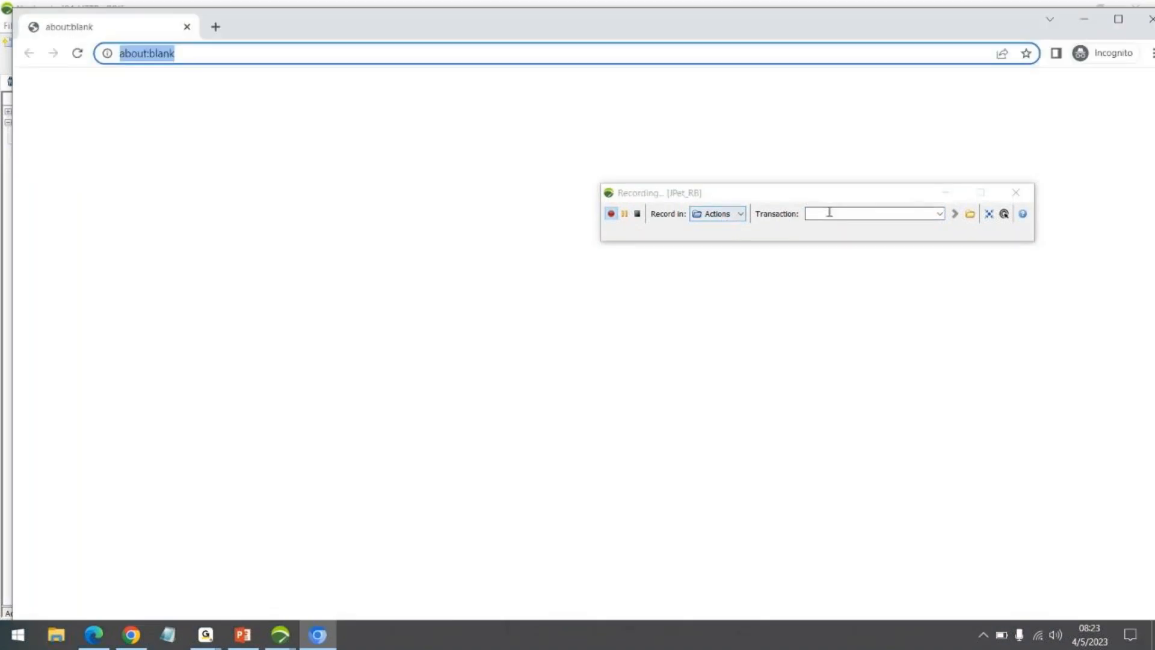
click(821, 213)
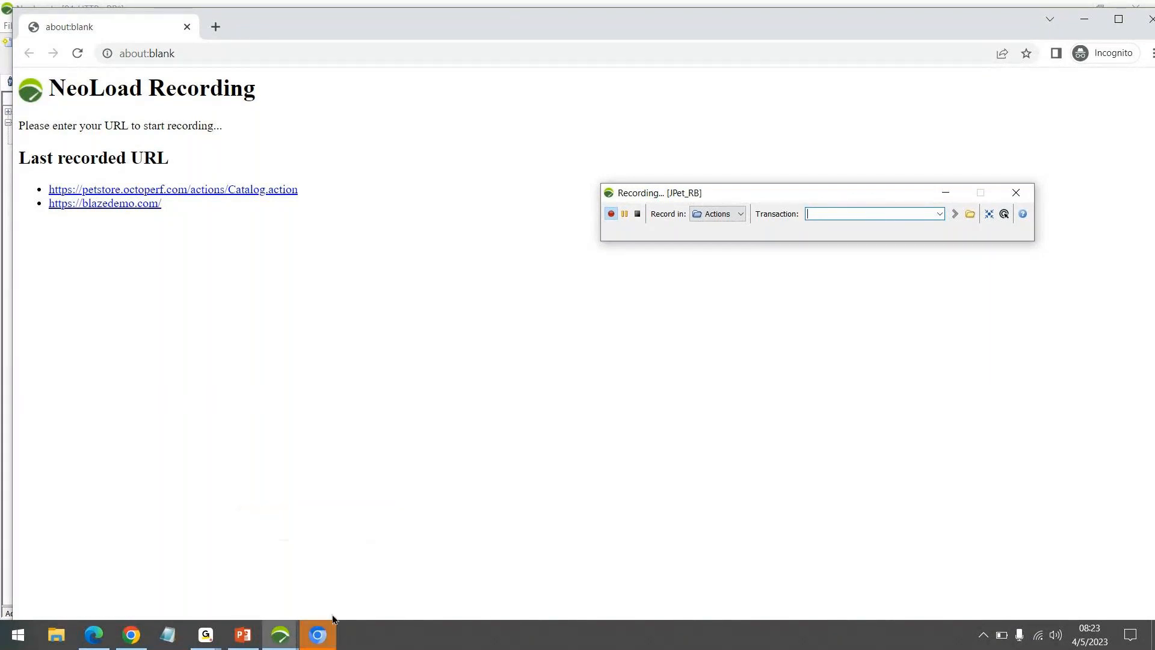
click(319, 635)
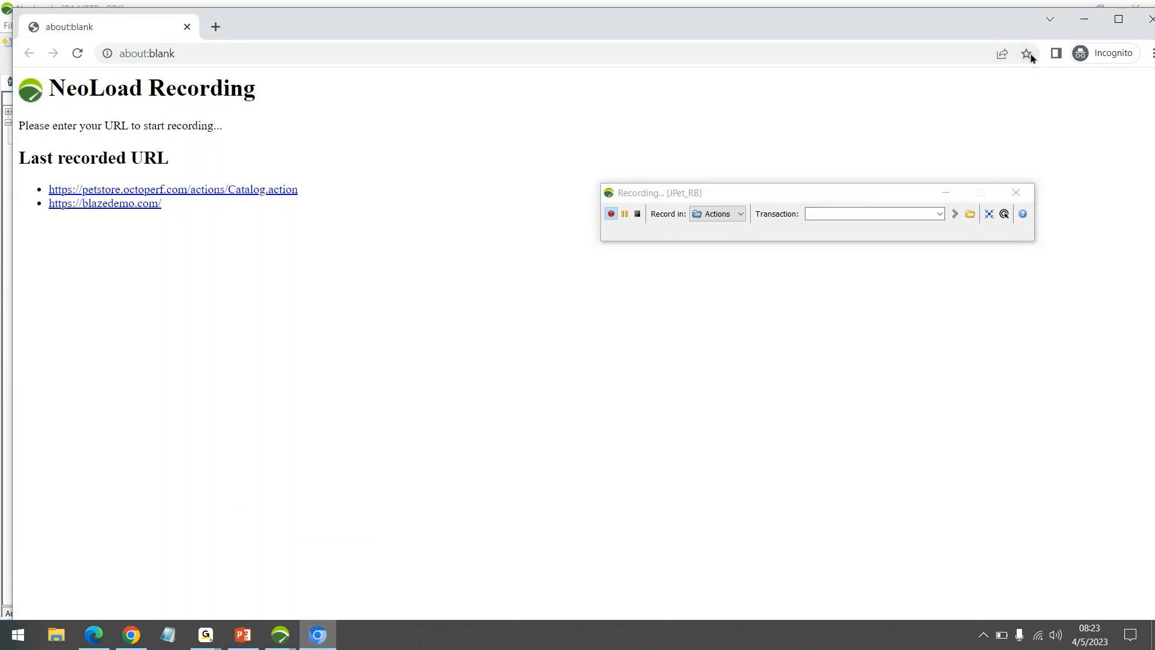
click(1118, 20)
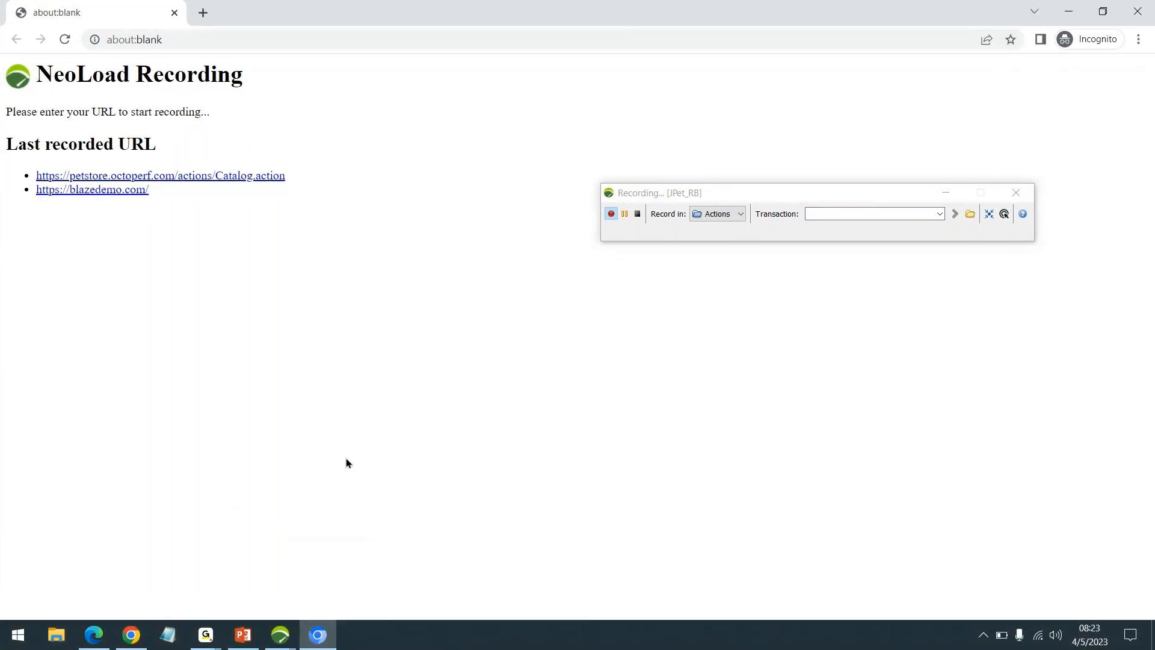
Step: Switch to the regular Chrome window, copy the JP bookmark's address, and return to the recording browser
click(134, 634)
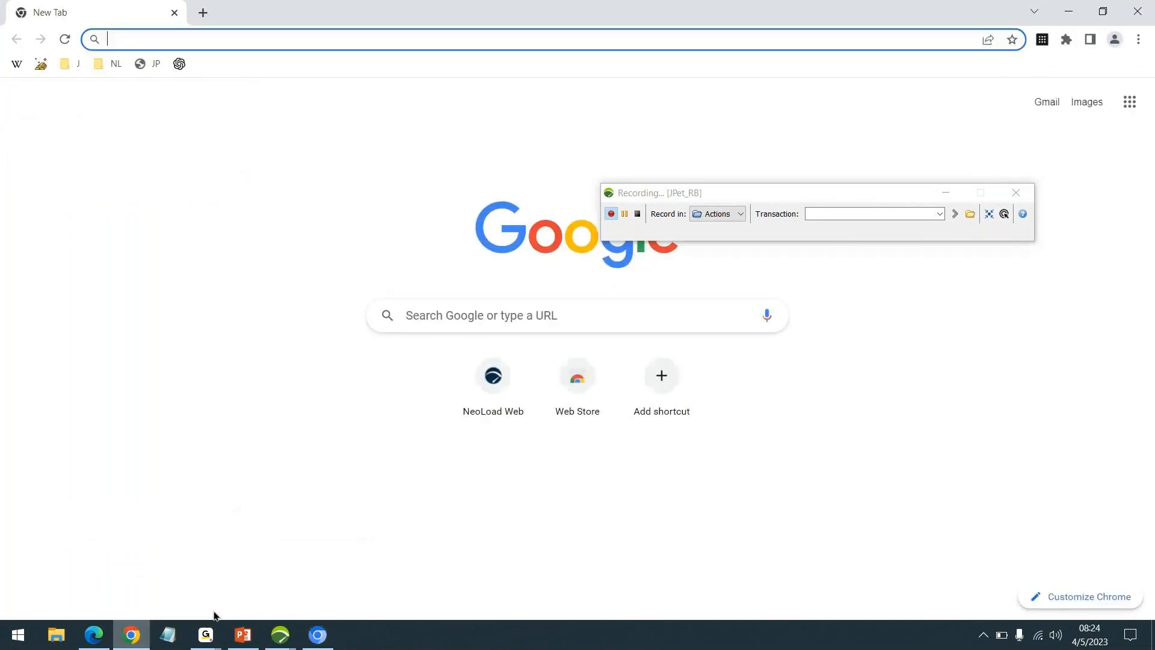
right_click(153, 66)
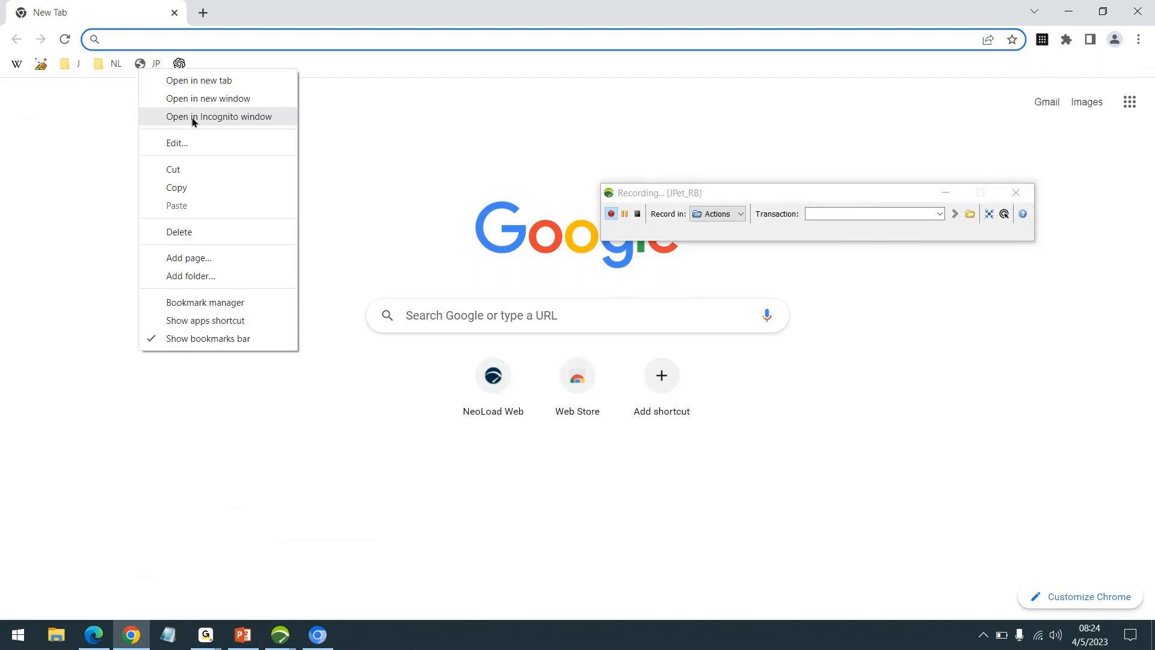
click(203, 186)
click(1068, 10)
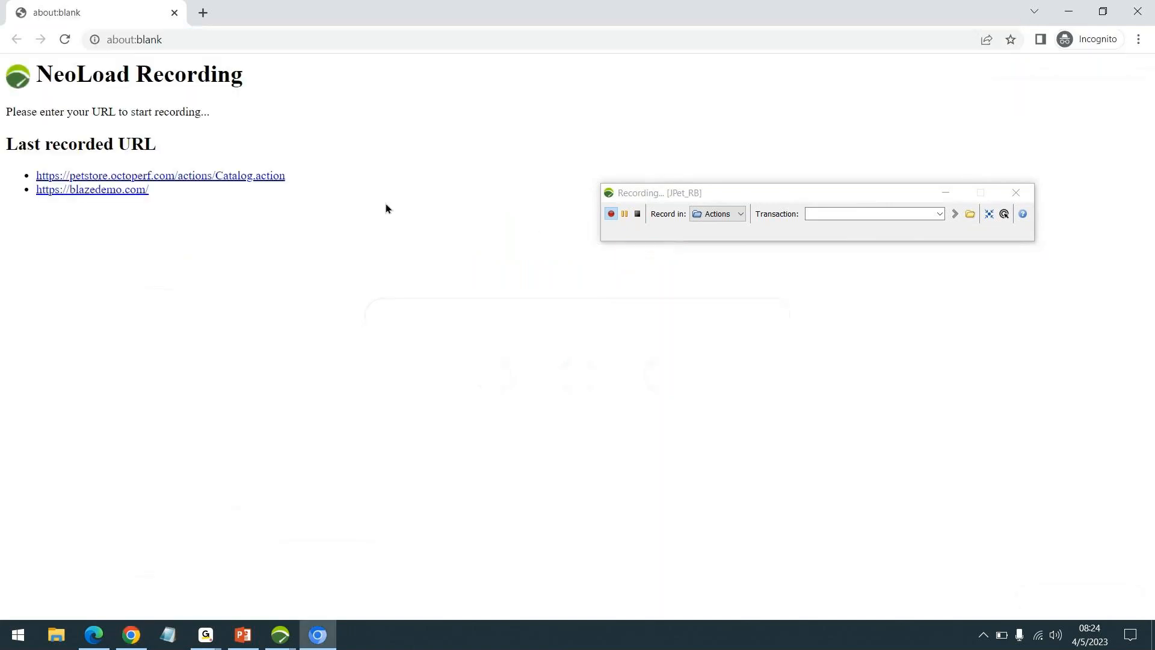
click(849, 213)
text(Launch)
key(Return)
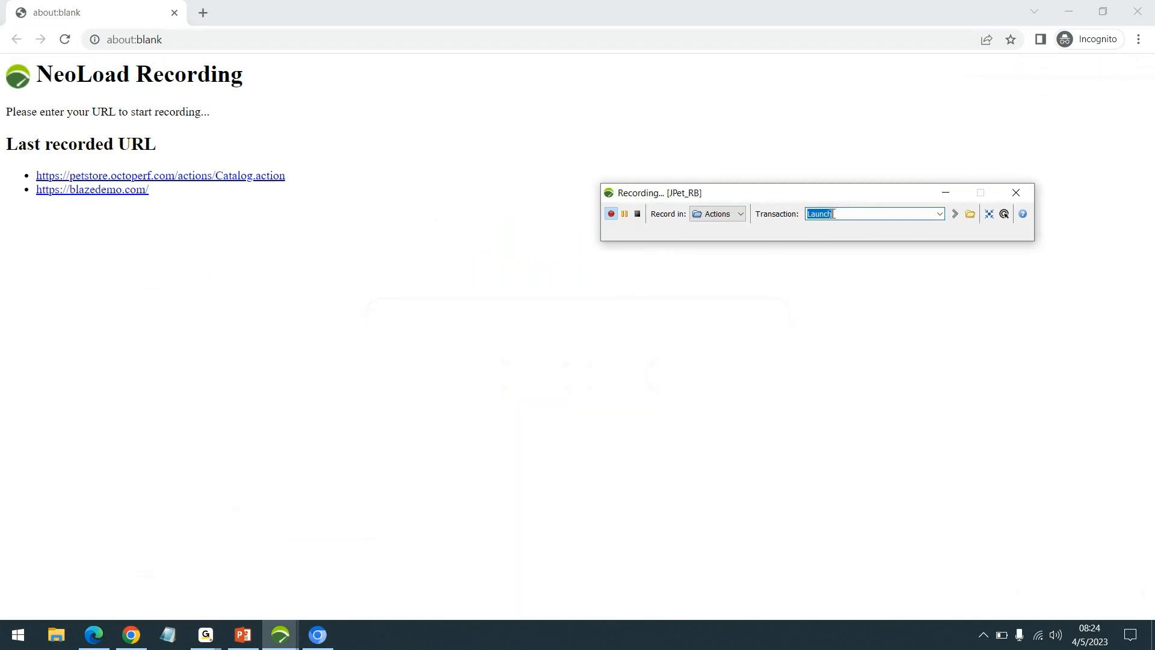
click(250, 39)
key(ctrl+v)
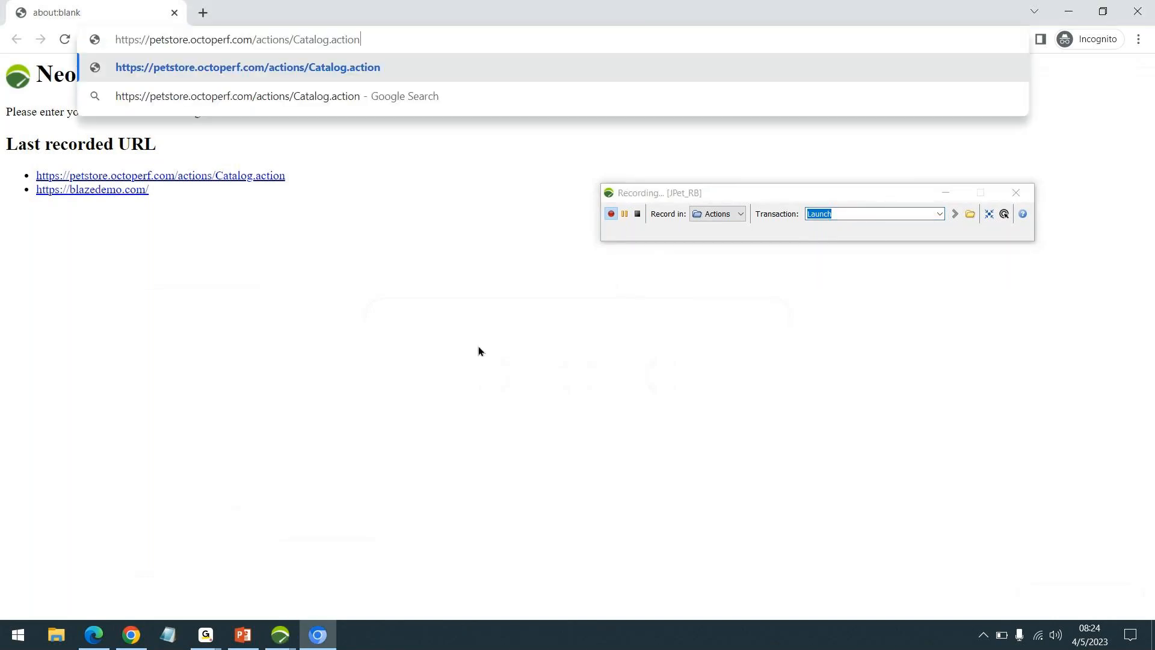
key(Return)
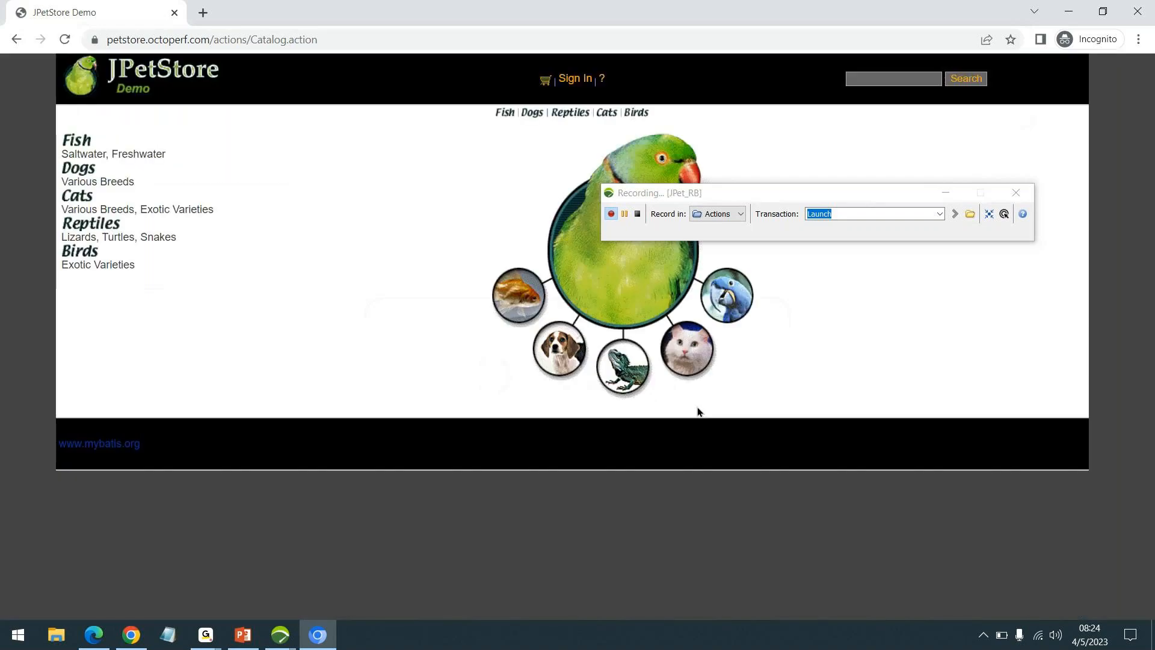
Step: Record a Click Fish transaction by opening the Fish category from the JPetStore home page
drag(876, 191, 900, 152)
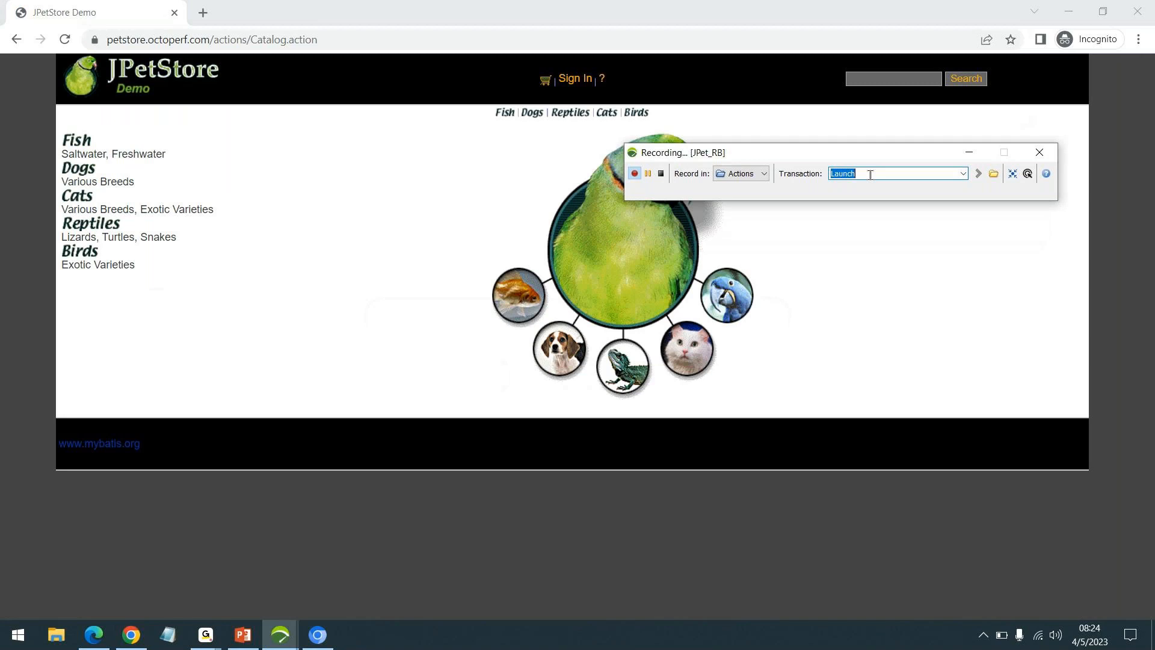
text(Click Fish)
key(Return)
click(78, 142)
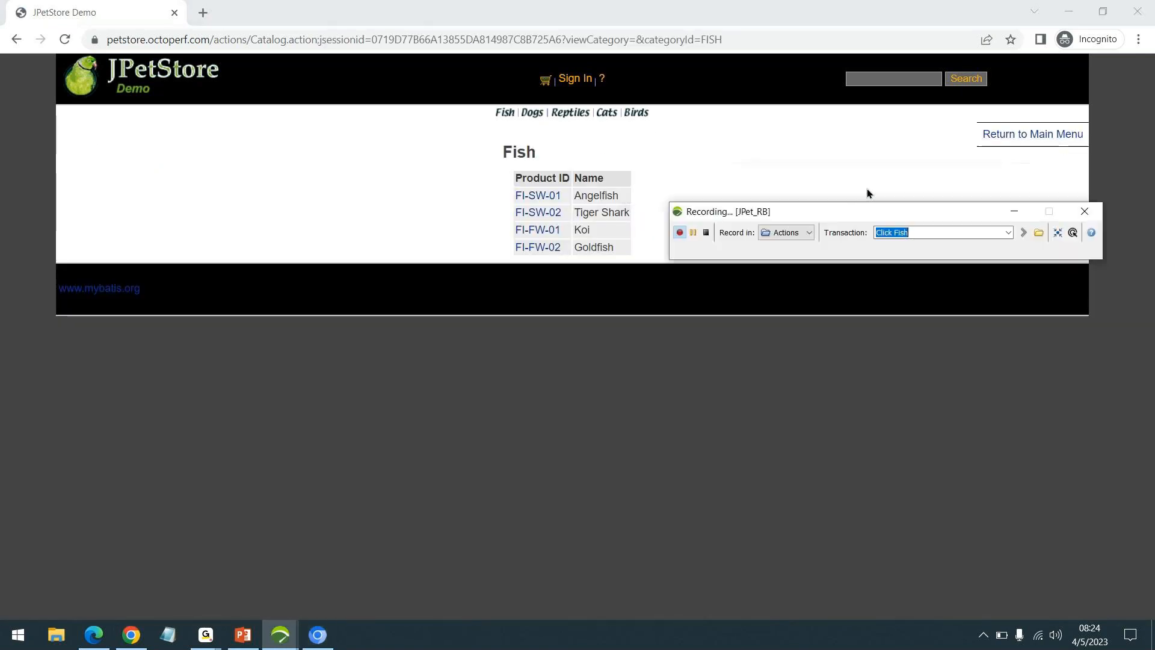
Step: Move the recording bar clear of the page content and record a Click Dogs transaction by opening the Dogs category
drag(880, 212, 857, 299)
double_click(880, 320)
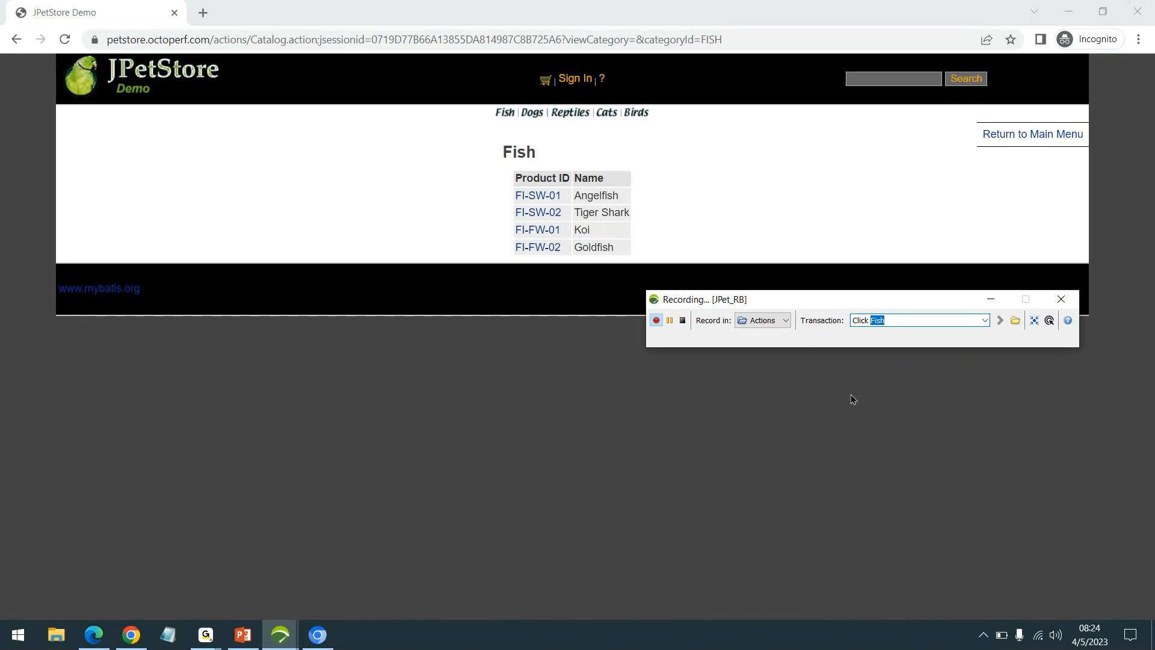
text(Ang)
key(BackSpace)
key(BackSpace)
key(BackSpace)
text(Dogs)
key(ctrl+a)
click(534, 113)
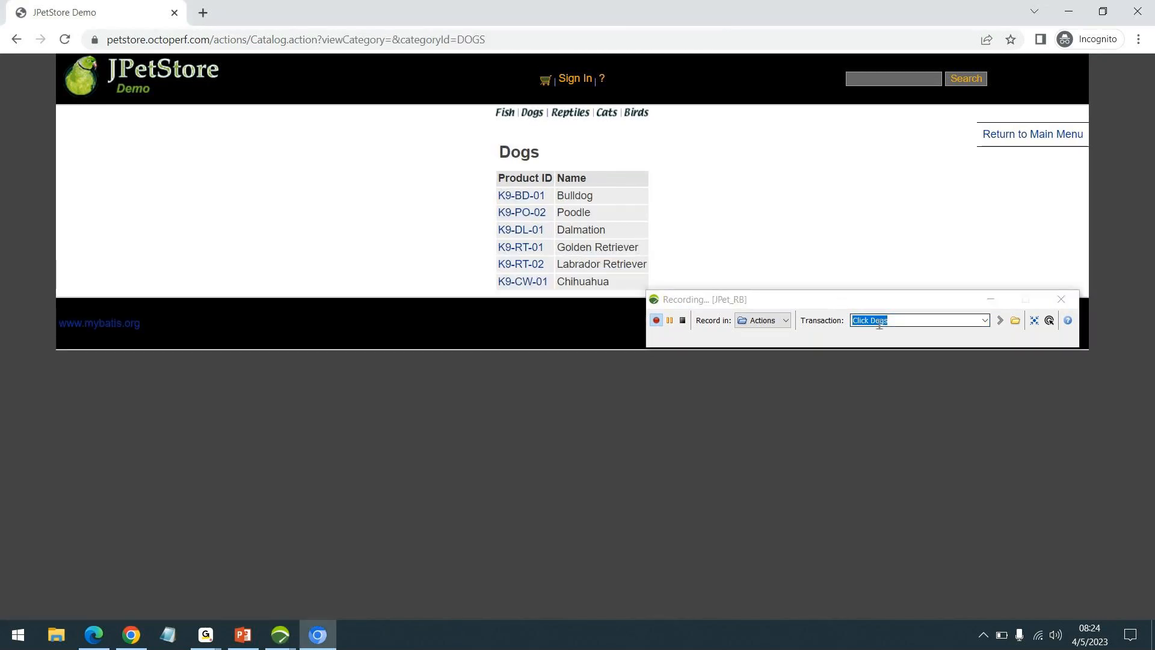
Step: Record a Click Reptiles transaction by opening the Reptiles category
click(879, 324)
double_click(877, 324)
text(P)
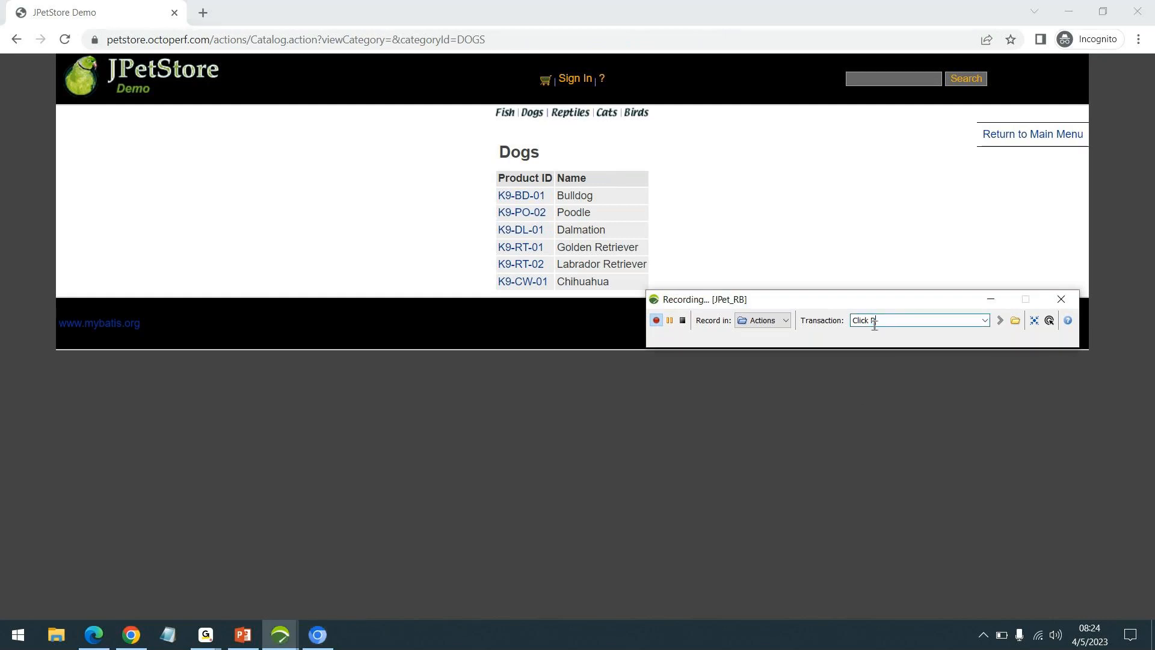
text(eptiles)
key(Return)
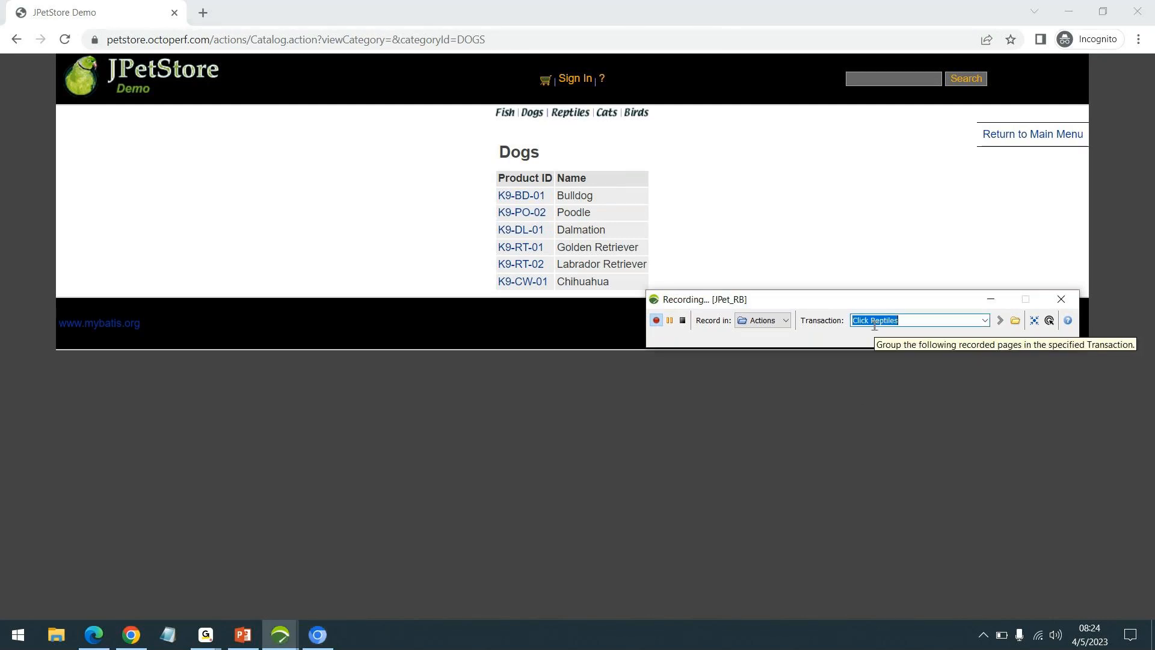
click(569, 115)
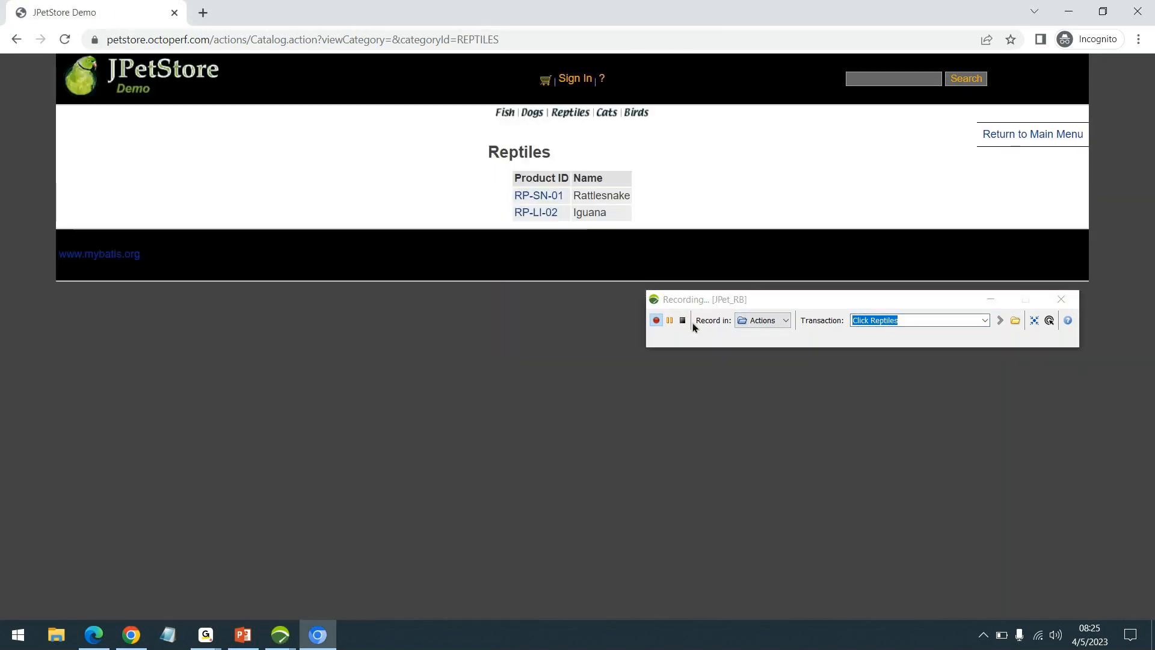
Step: Record a MainMenu transaction by returning to the store's main menu
click(903, 325)
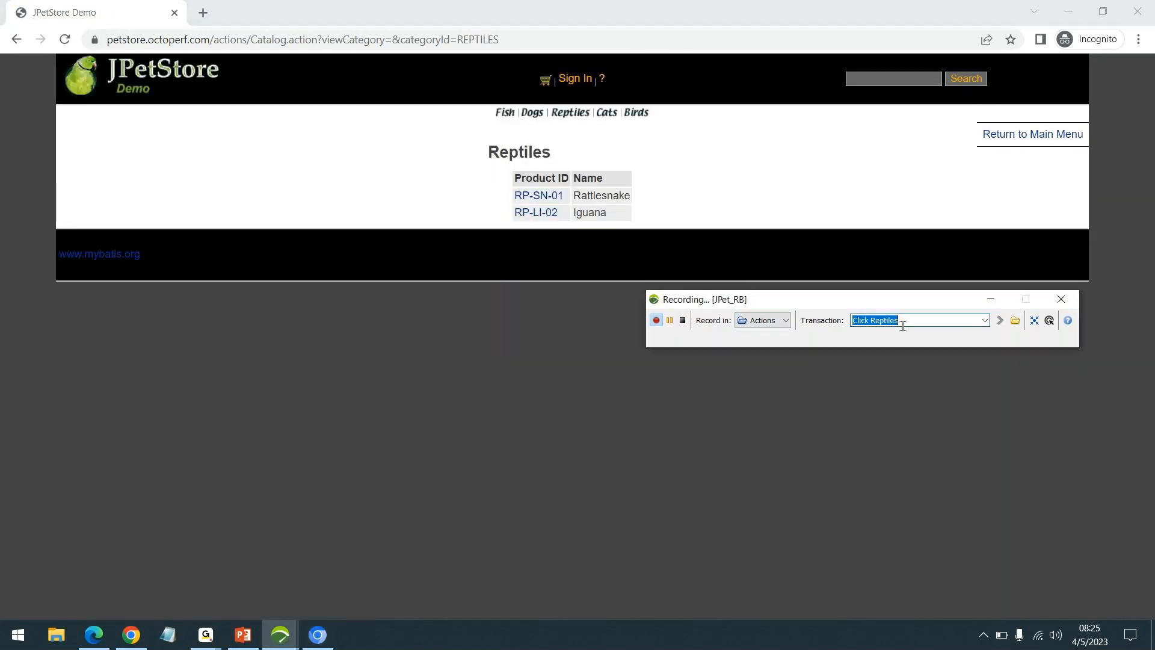
text(MainMenu)
key(Return)
click(1021, 140)
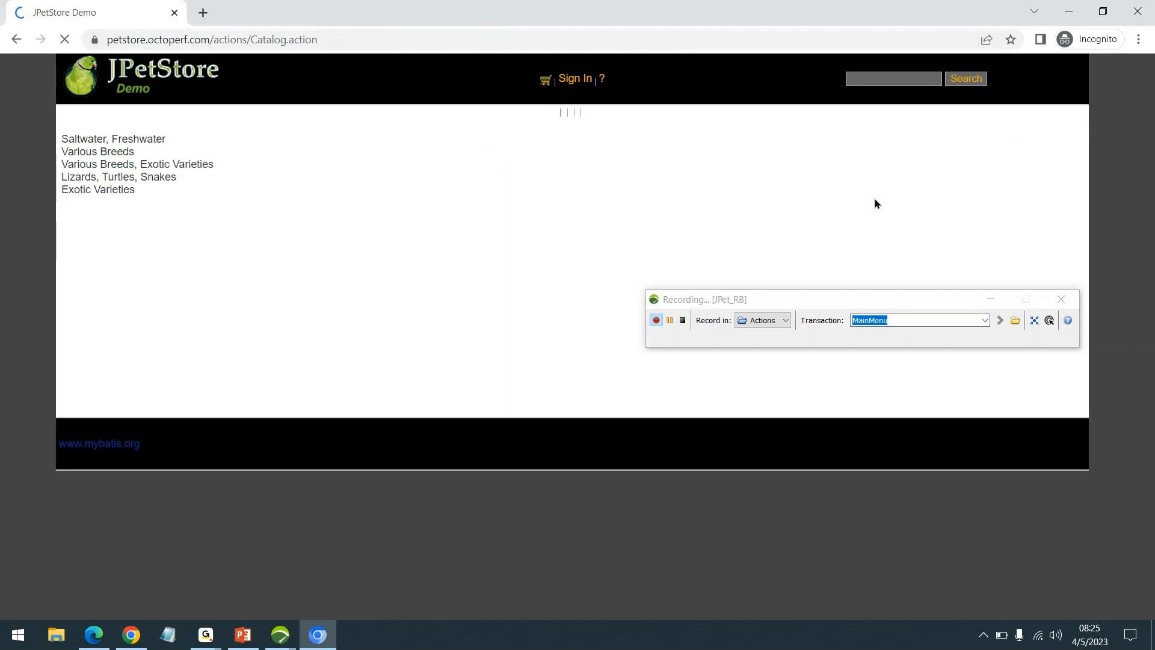
Step: Stop the recording and complete the post-recording wizard, keeping RealBrowser selected and the recorded think times
click(683, 320)
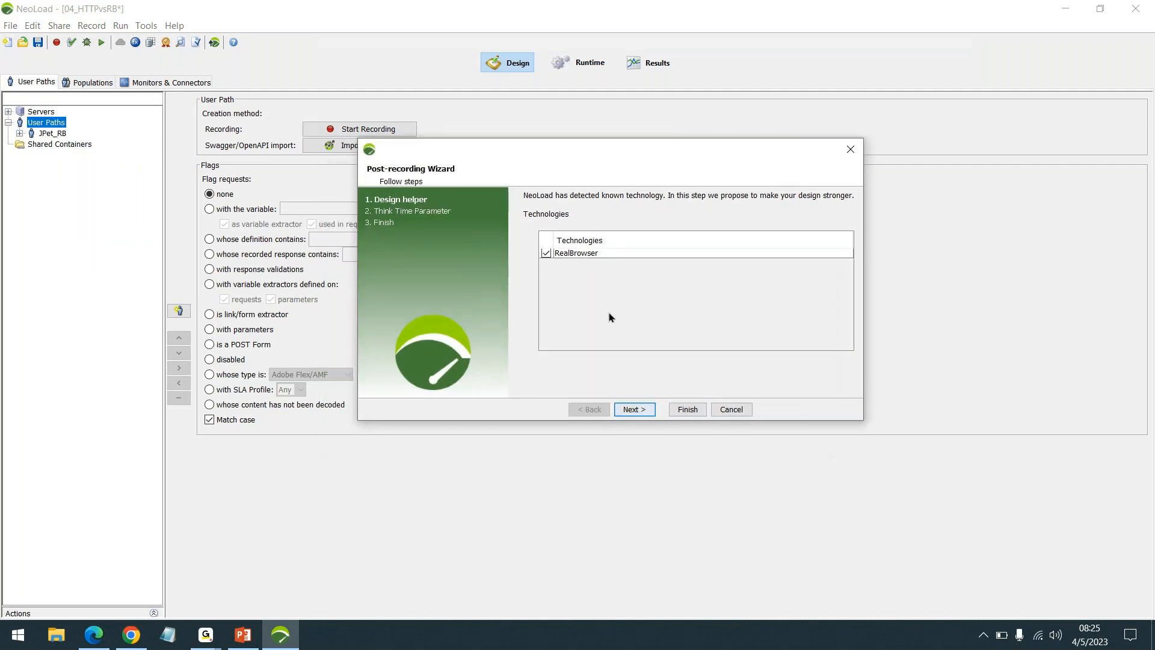
click(636, 414)
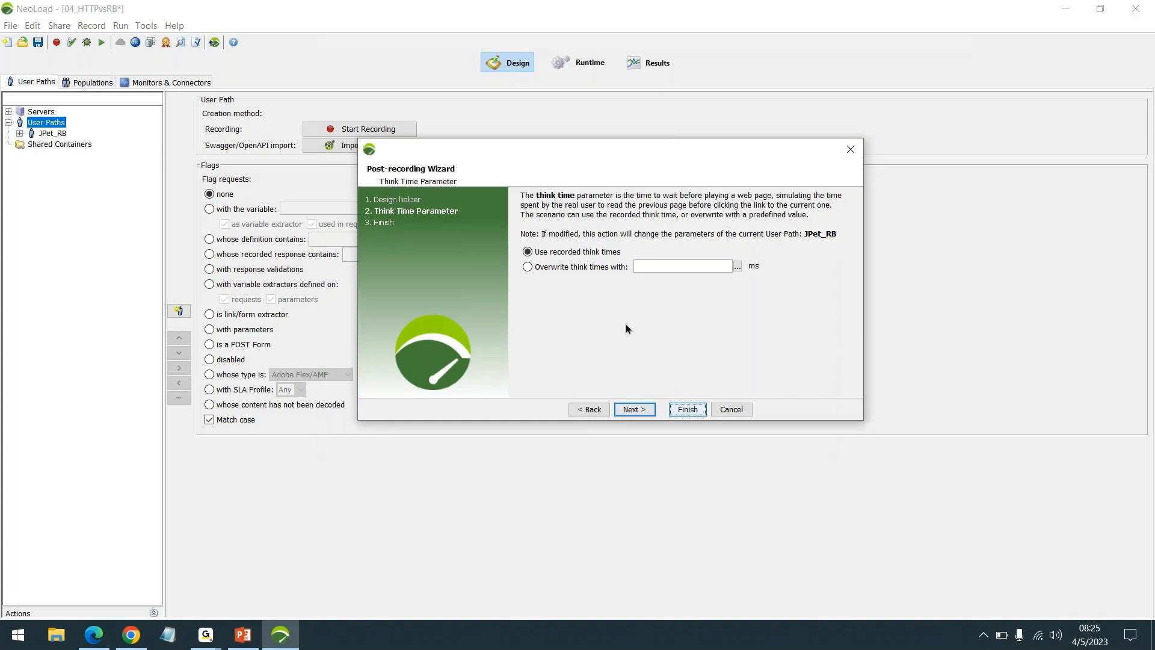
click(633, 409)
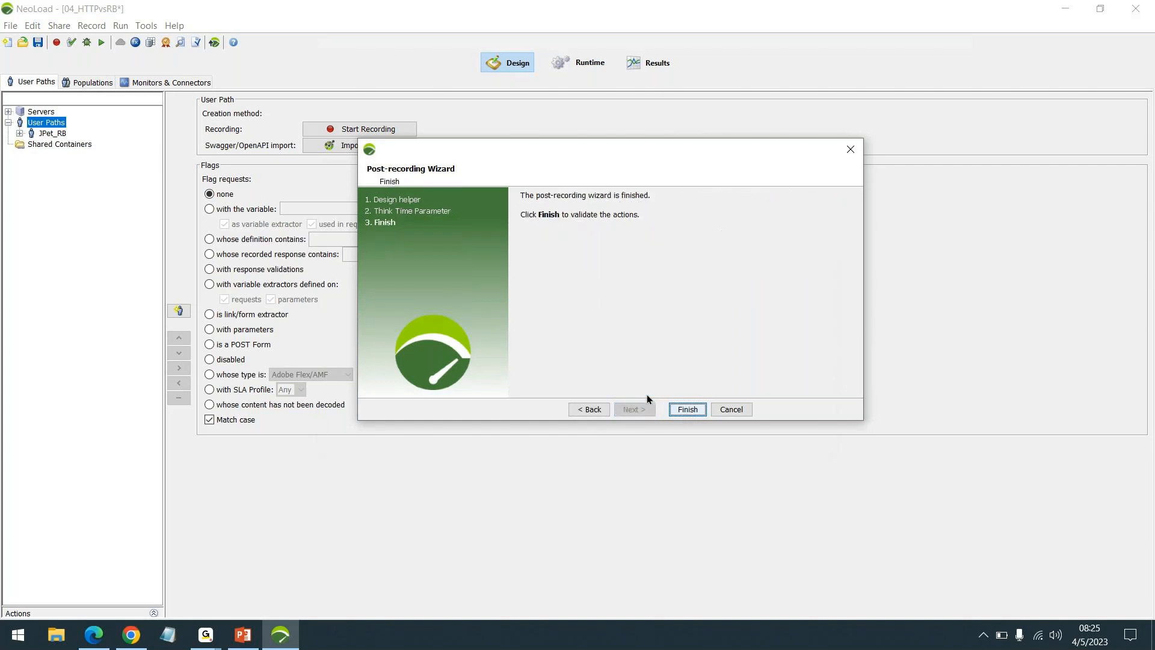
click(685, 409)
Step: Examine the recorded JPet_RB transactions in the Try container, including the Launch navigation and the Click Fish image action
click(31, 155)
click(42, 166)
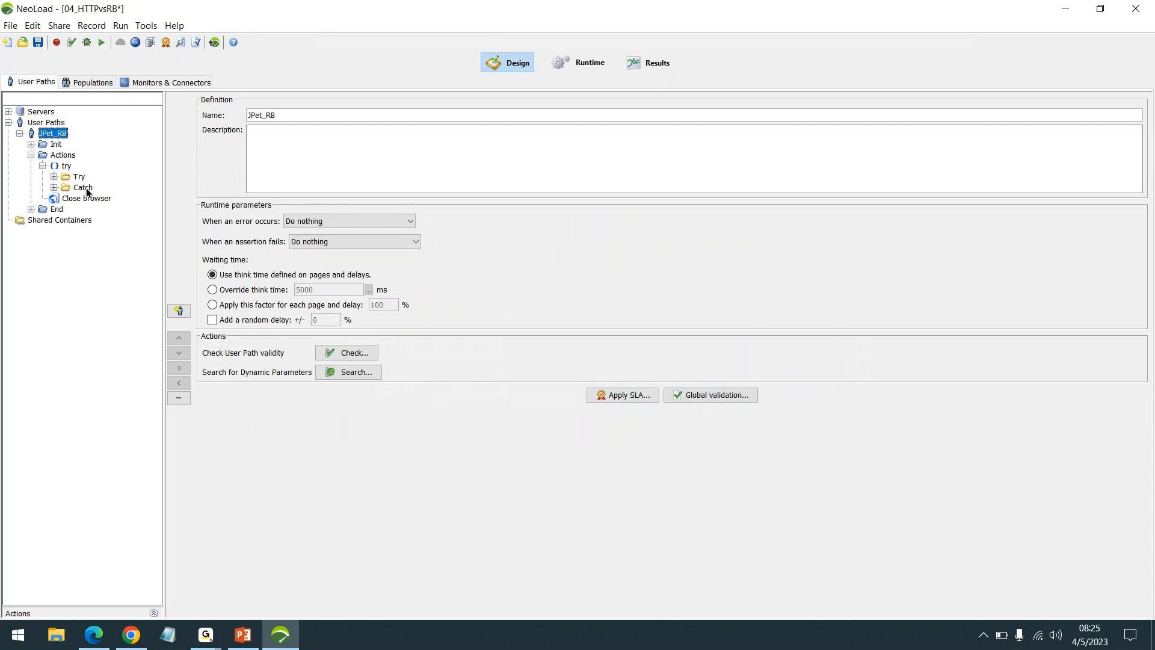
click(54, 177)
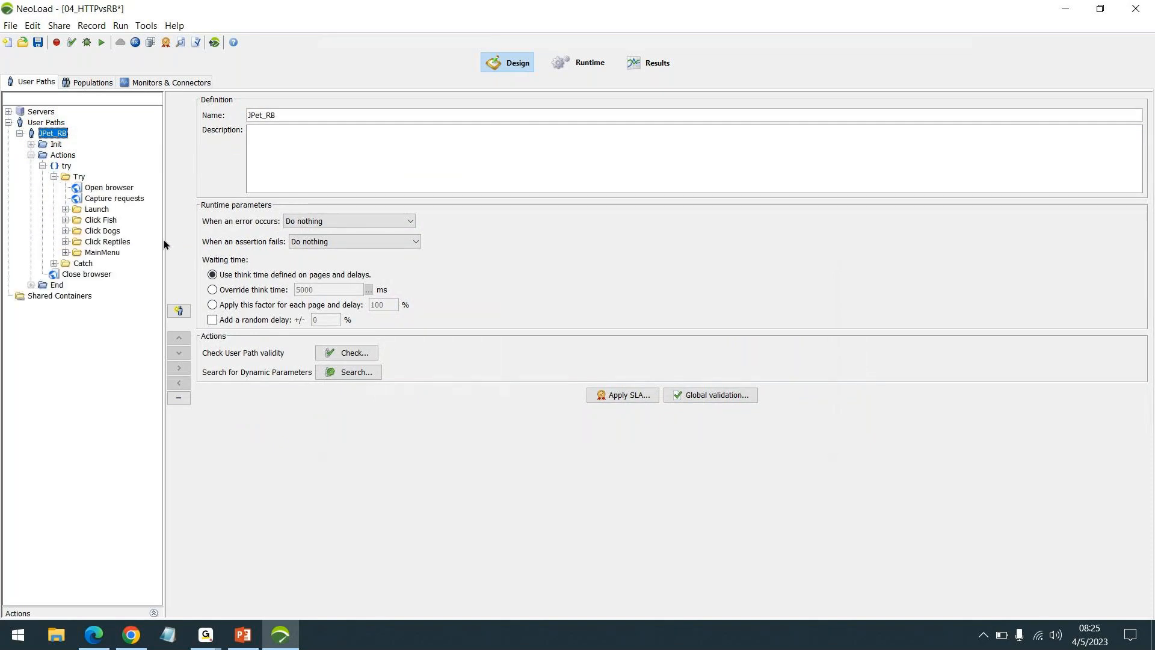
drag(163, 243, 196, 252)
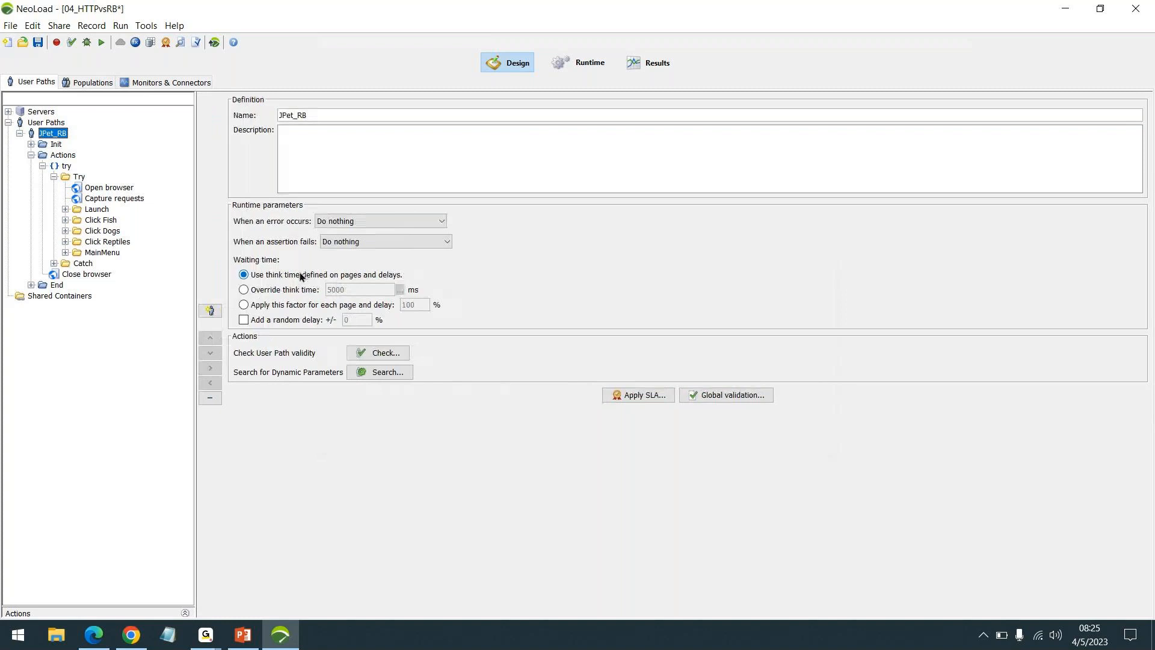
click(66, 210)
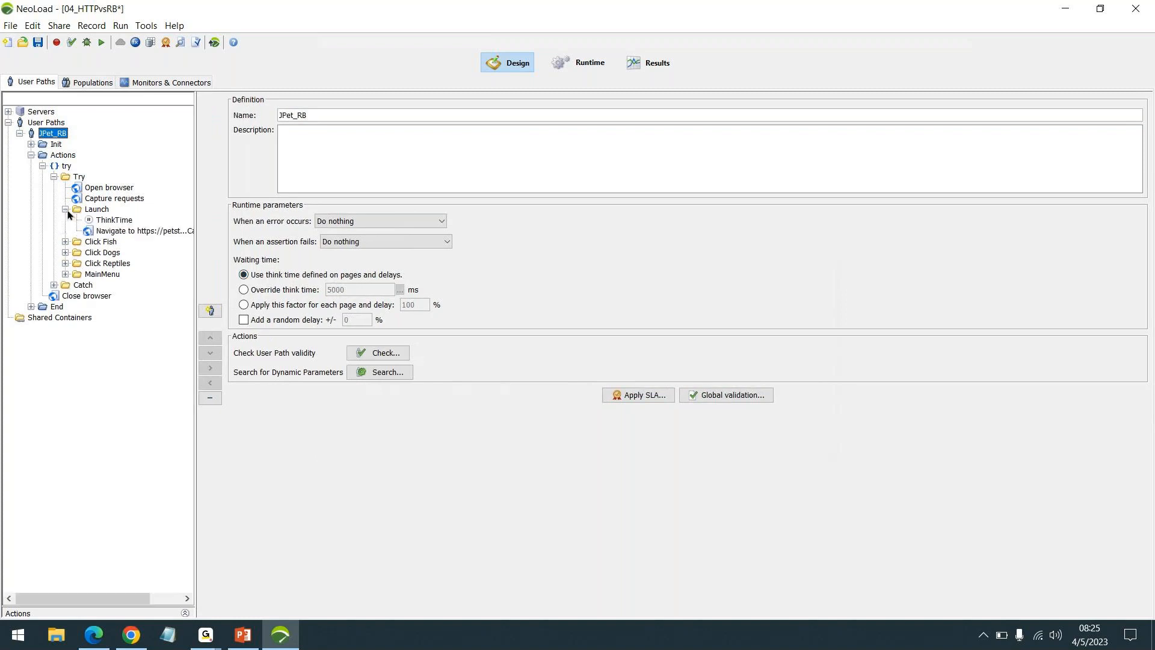
click(116, 233)
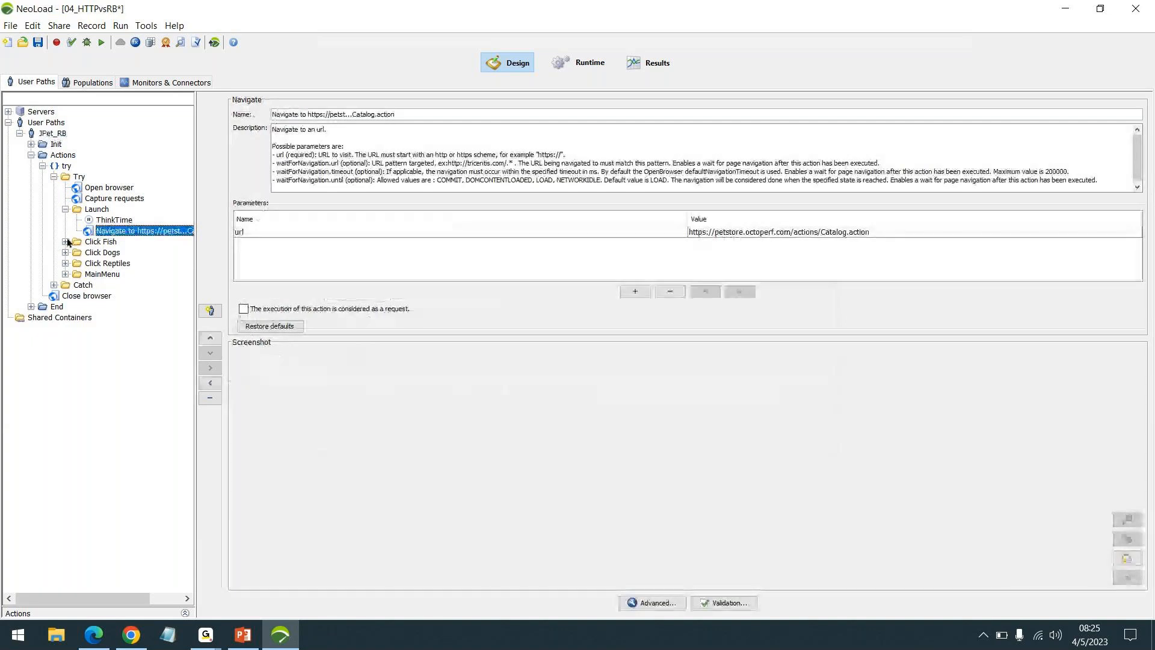
click(66, 242)
click(109, 265)
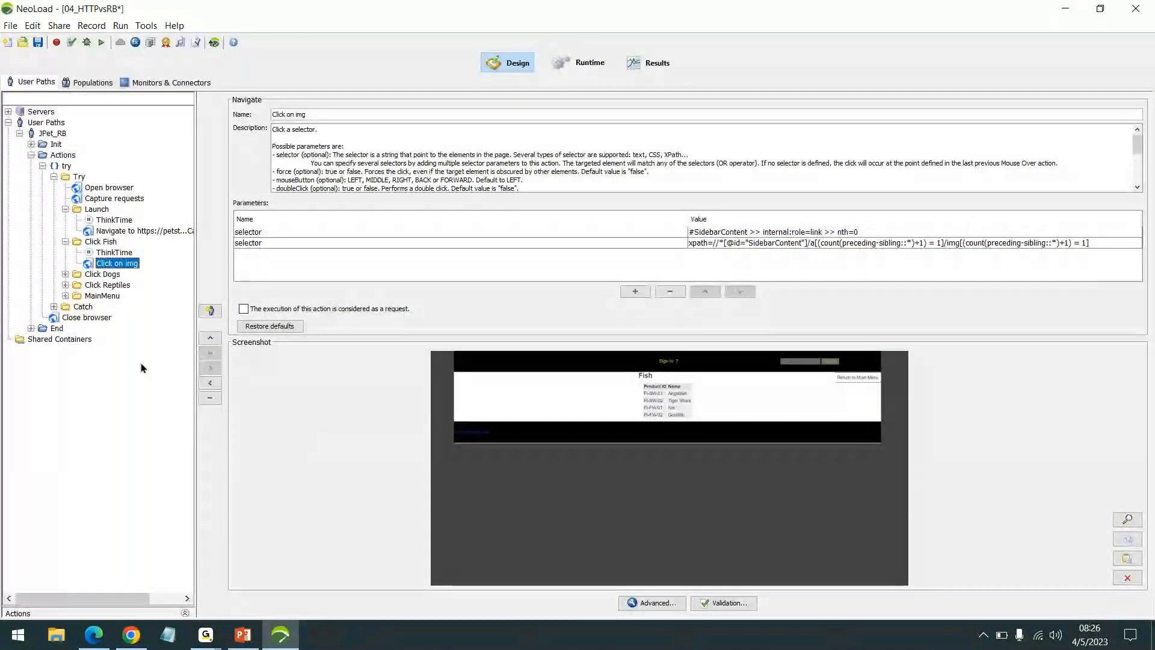
click(65, 274)
click(65, 307)
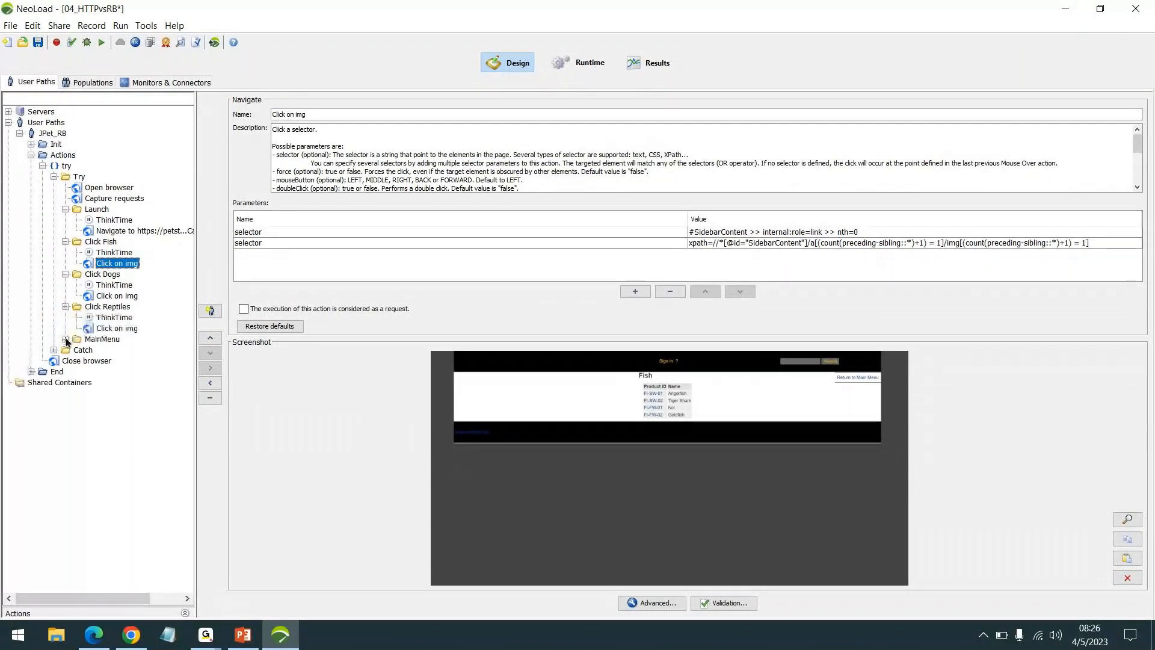
click(65, 339)
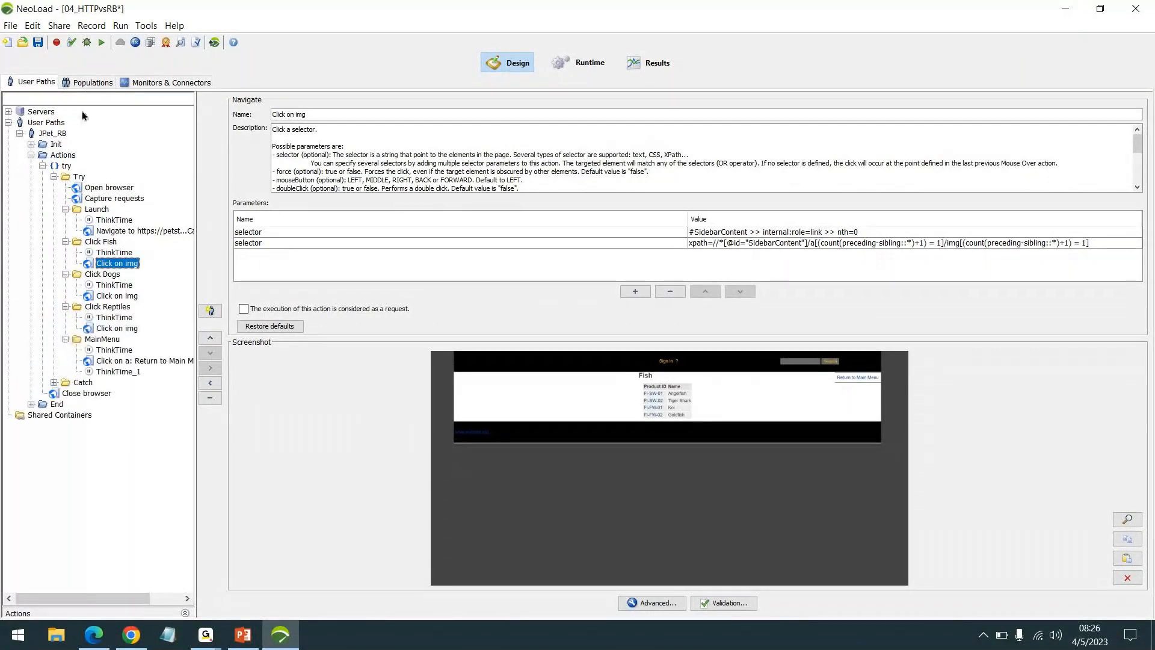
Step: Check the JPet_RB user path's validity with cache handling set to New user, maximizing the check window and enlarging its results list
click(73, 43)
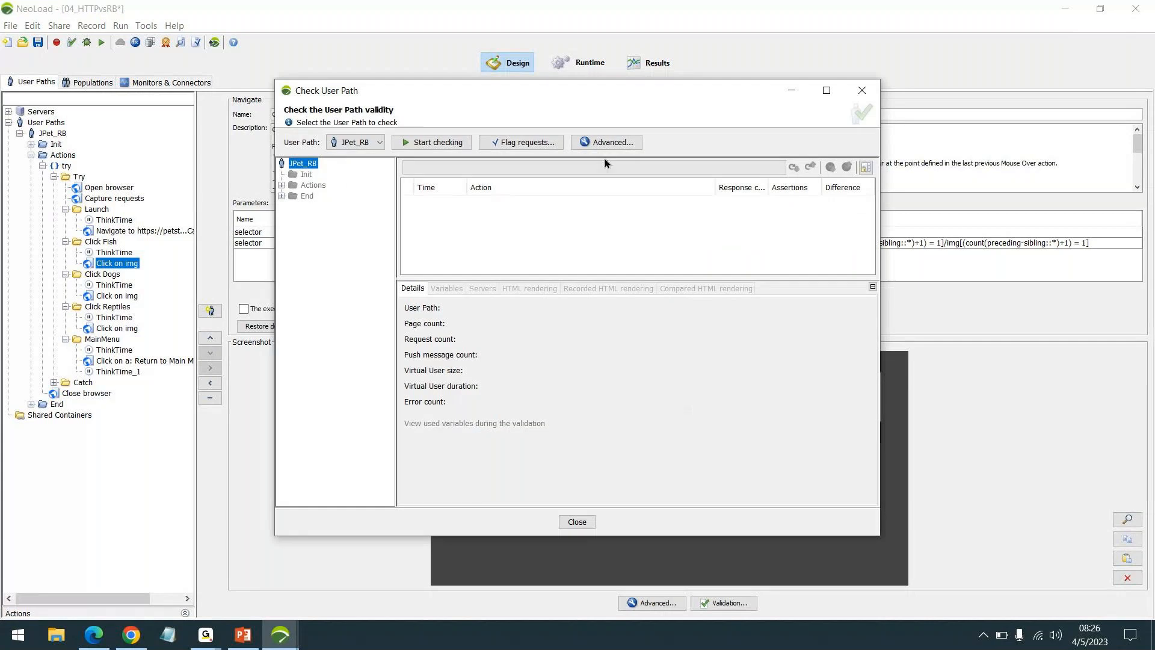
click(607, 143)
click(741, 222)
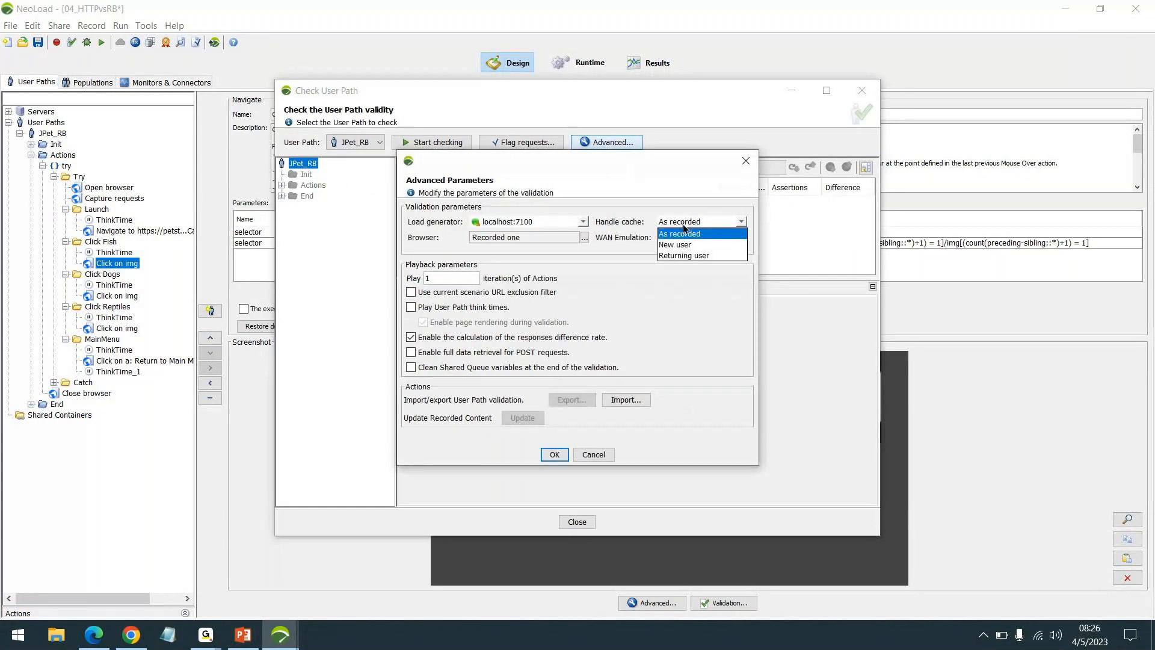
click(698, 234)
click(553, 455)
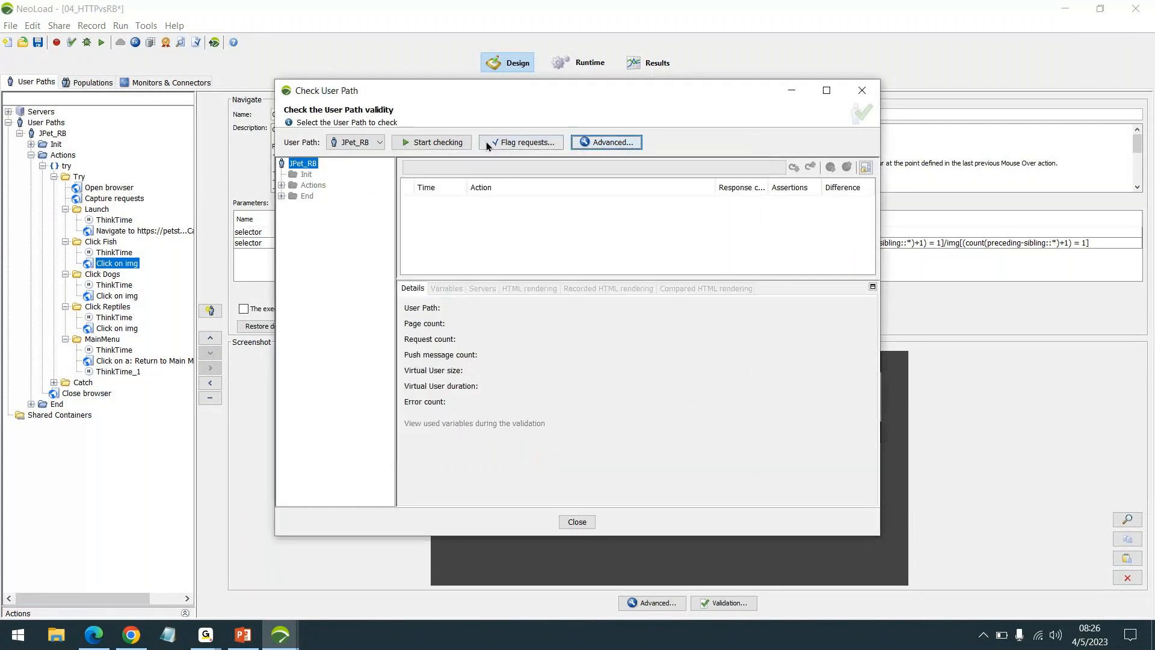
click(451, 146)
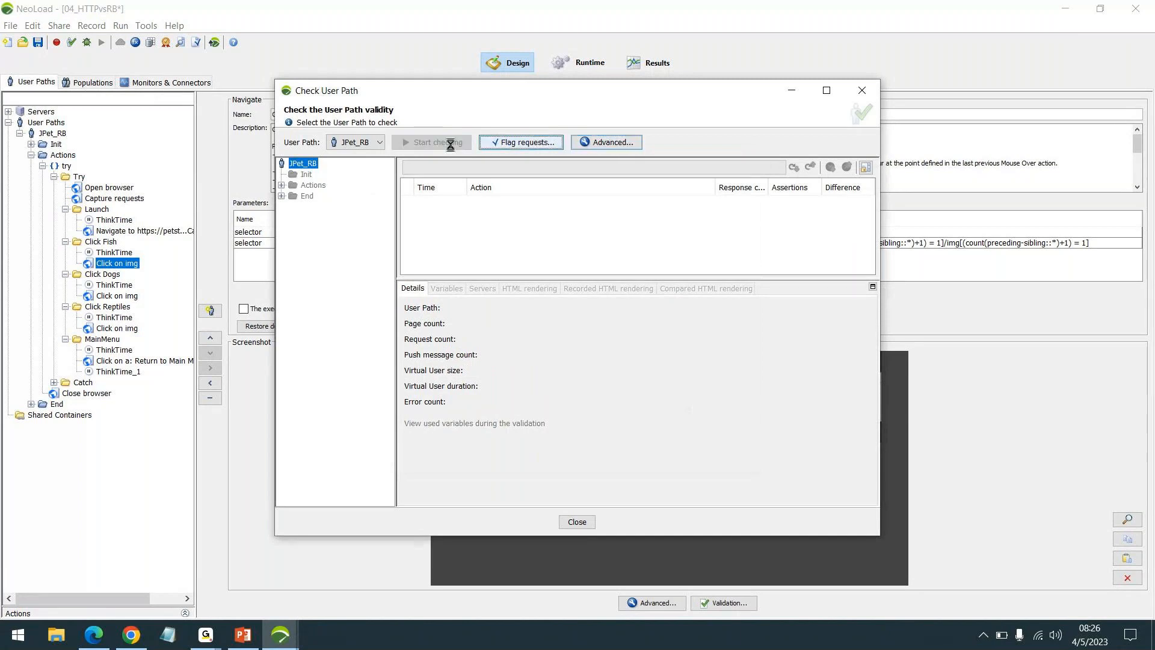
click(825, 92)
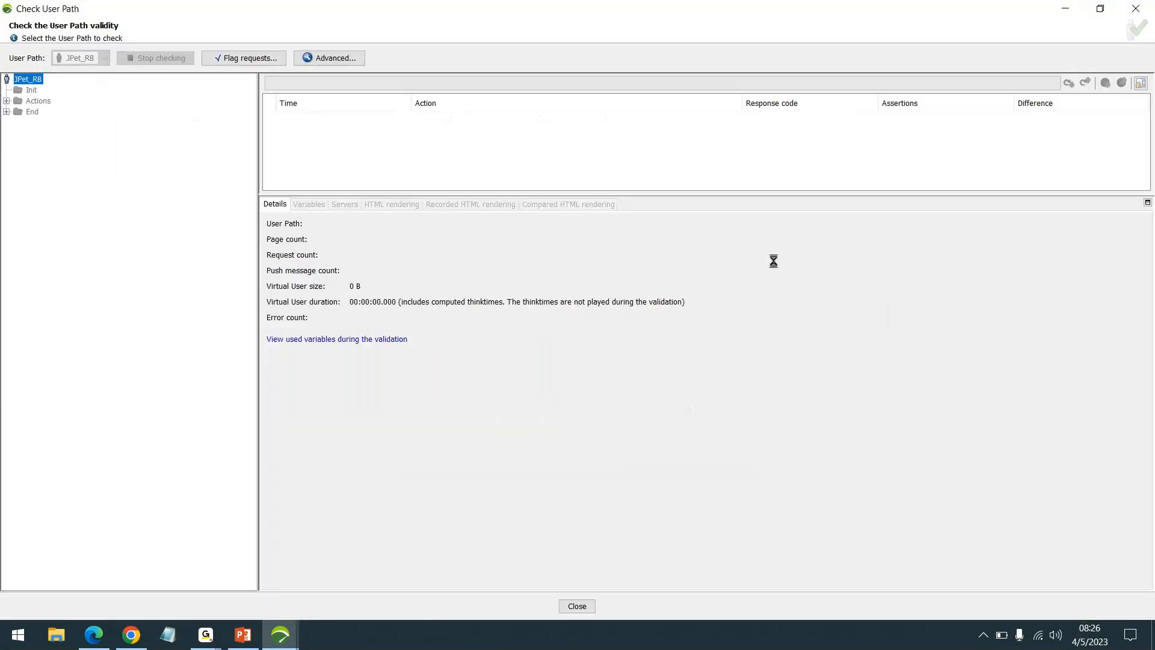
drag(773, 208, 809, 278)
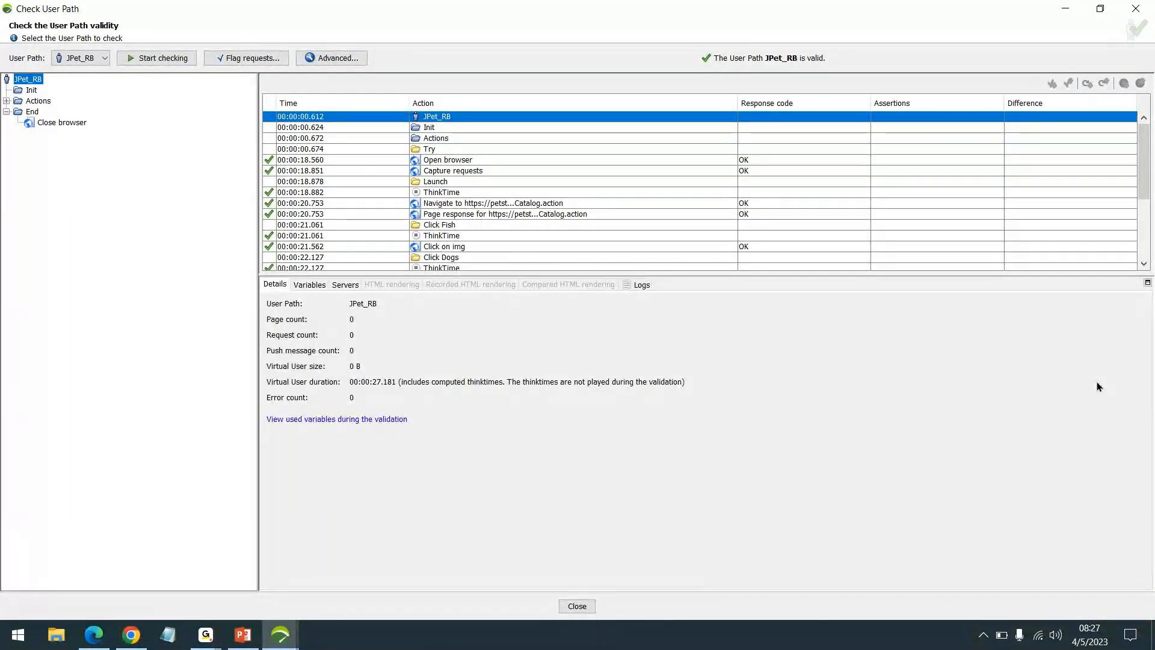
Step: Enable playing user path think times without page rendering in the validation parameters, and rerun the JPet_RB check
click(341, 56)
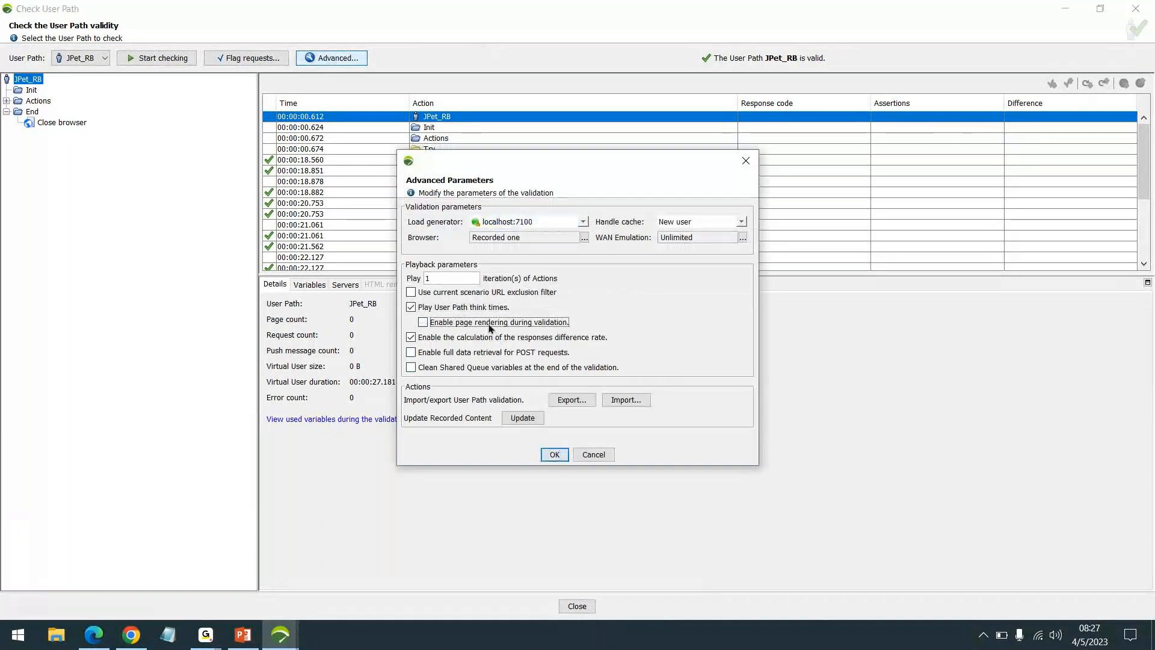
click(558, 457)
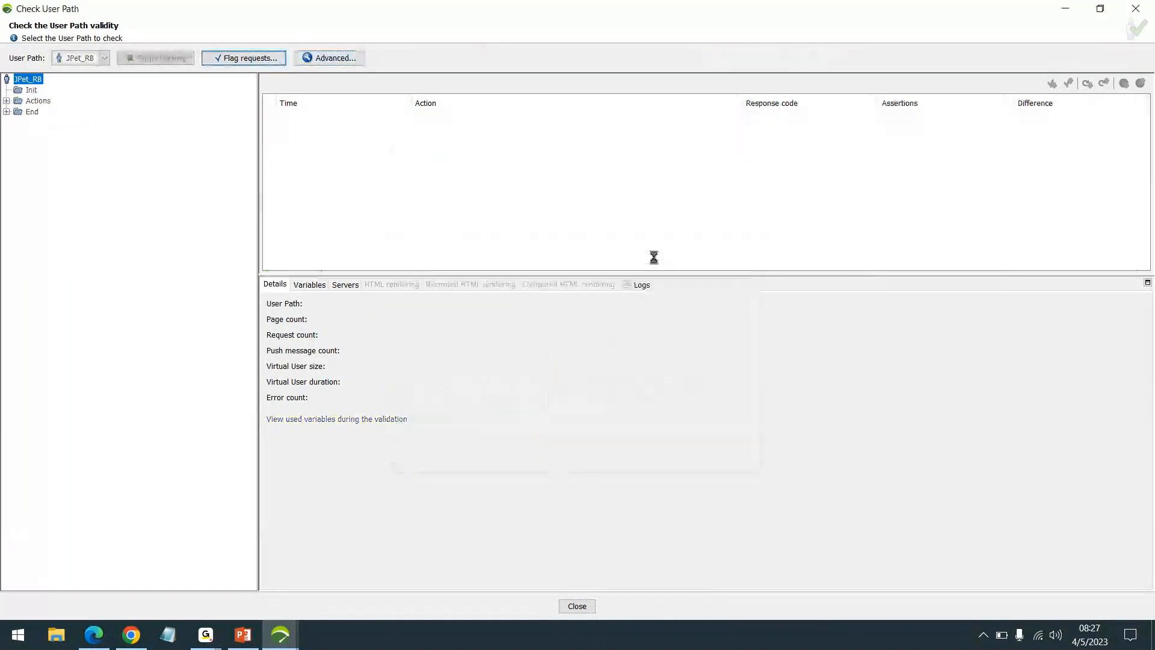